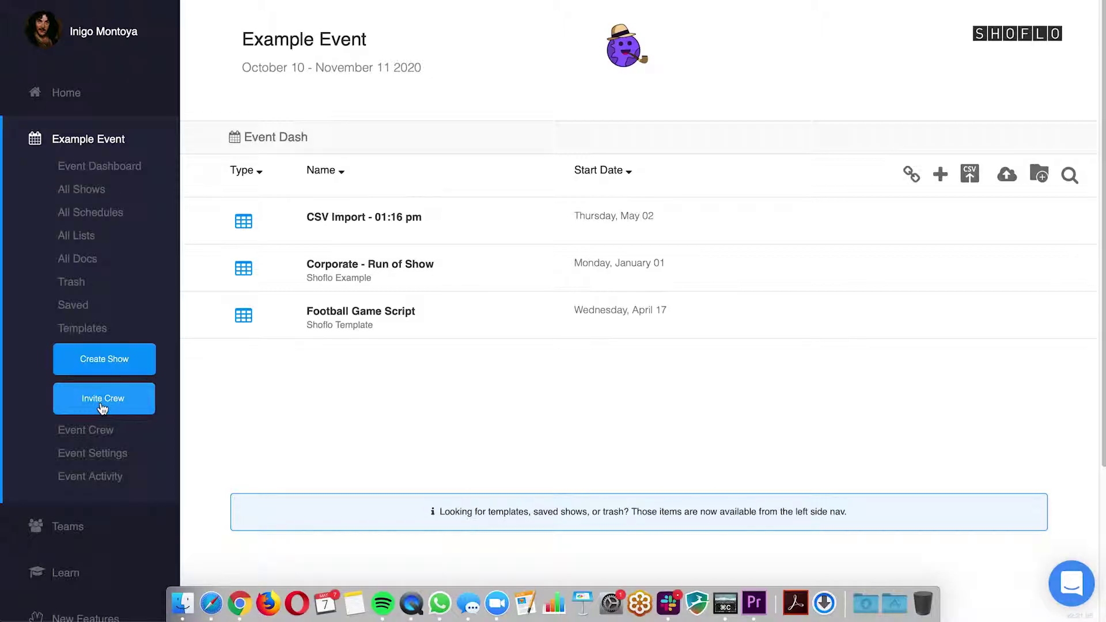
# - Go back to the Example Event dashboard and view the event's crew members
pyautogui.click(103, 409)
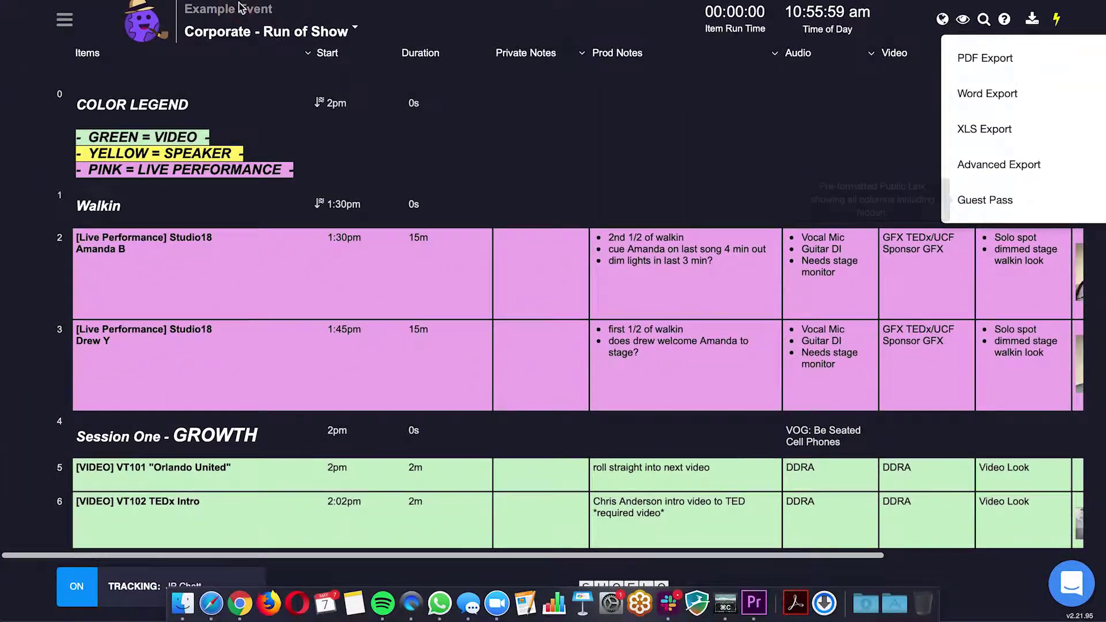
pyautogui.click(240, 8)
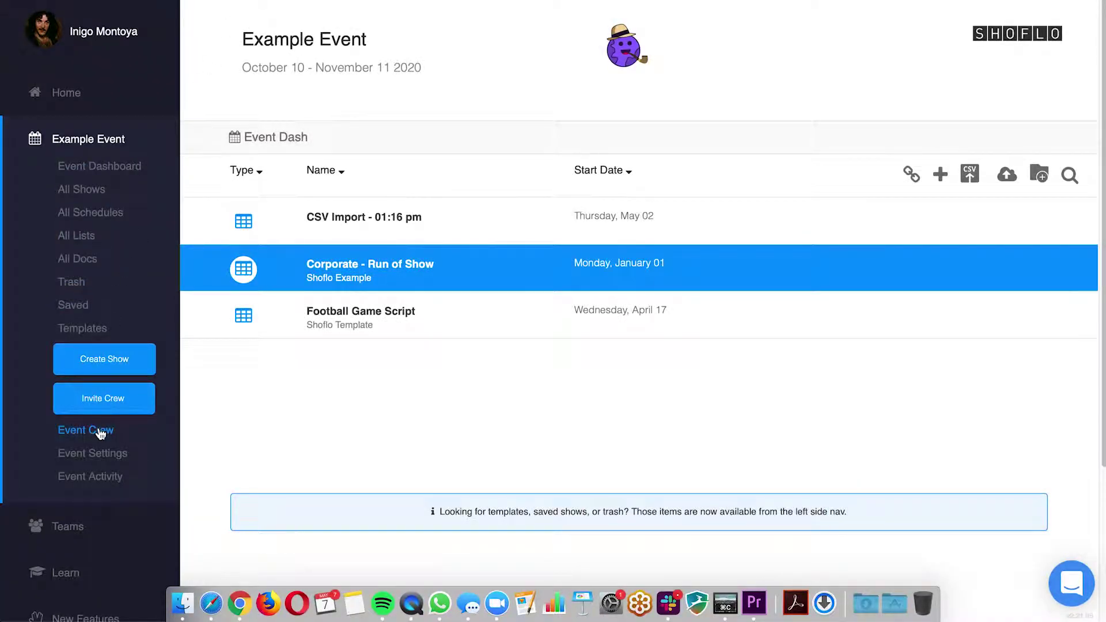
pyautogui.click(100, 434)
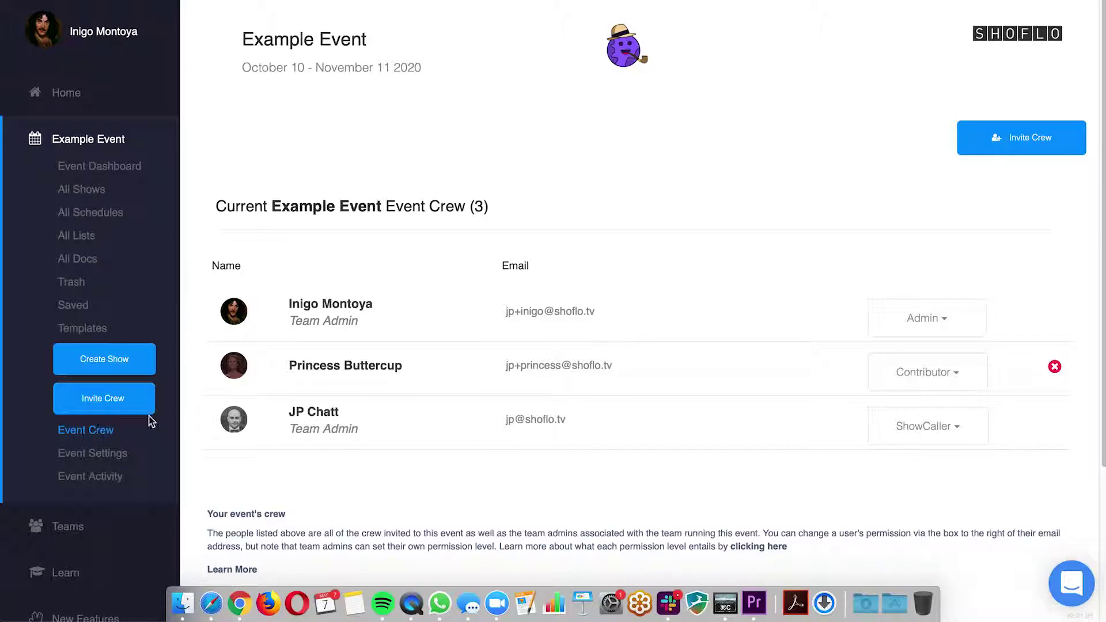
# - Start a crew invitation, enter the invitee's e-mail address, and review the permission levels
pyautogui.click(1005, 148)
pyautogui.write('email@')
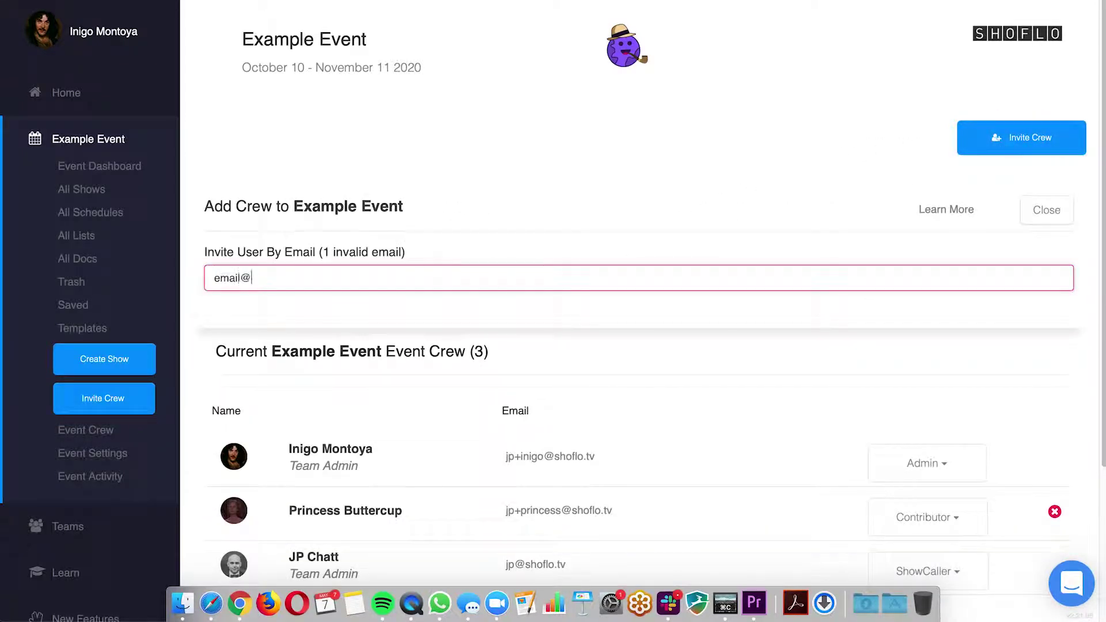
pyautogui.write('email.com')
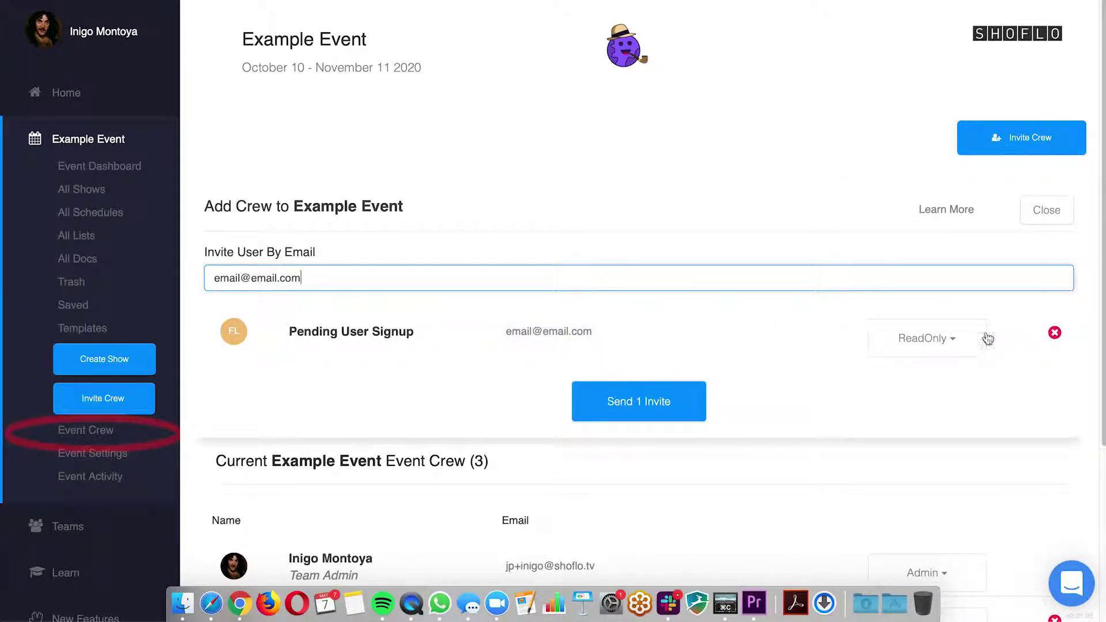
pyautogui.click(942, 354)
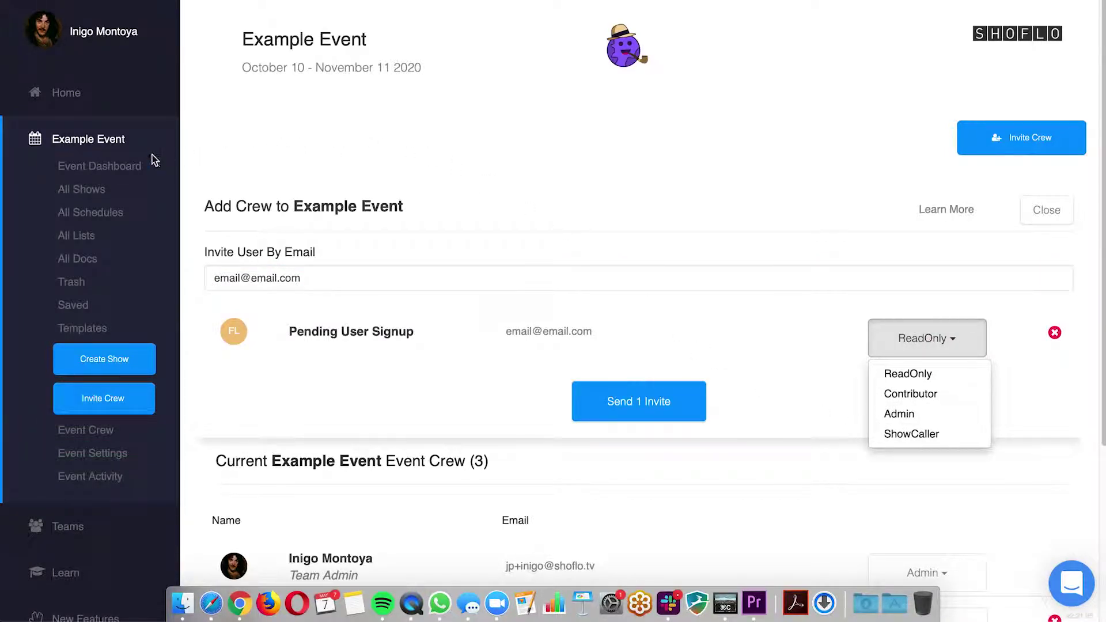
# - From the shows list, open the Corporate - Run of Show guest view, scroll its table, and refresh it
pyautogui.click(124, 169)
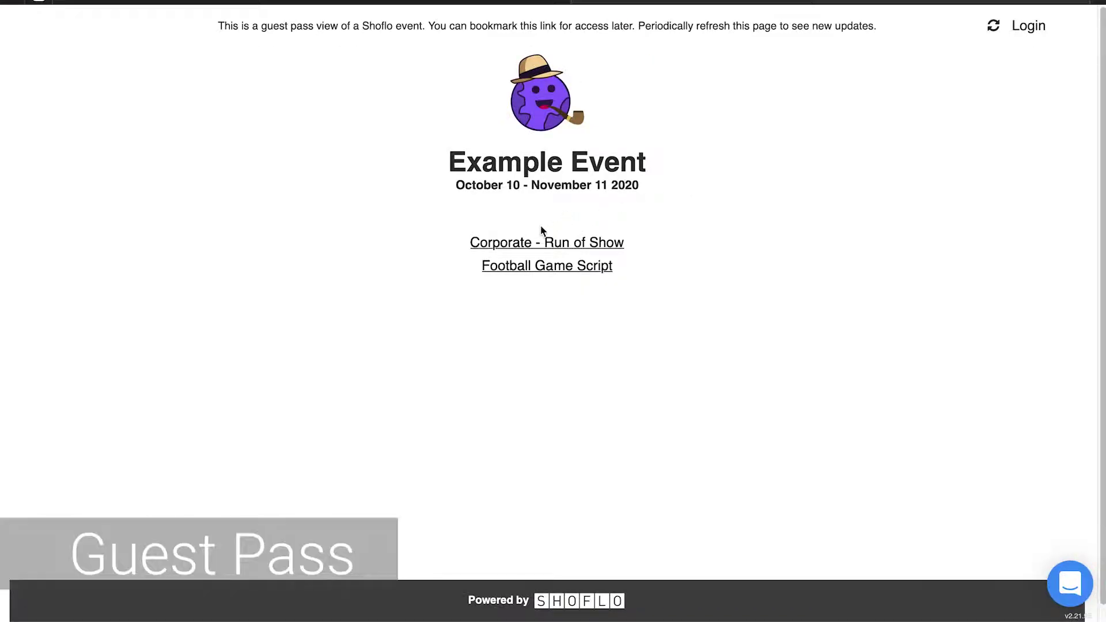
pyautogui.click(505, 248)
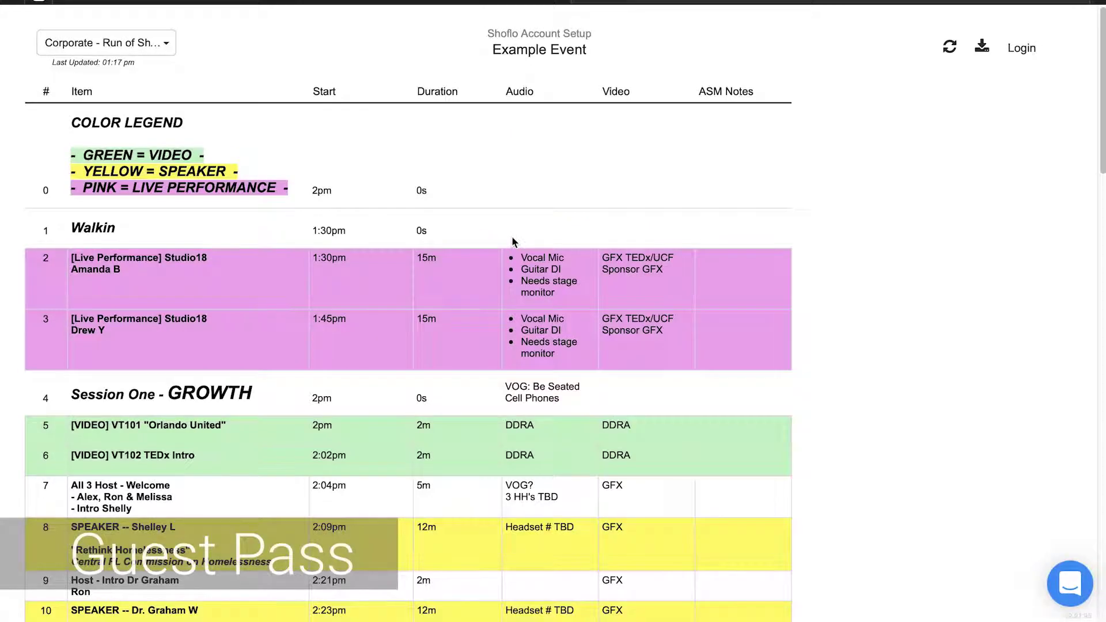
pyautogui.scroll(-10, 438, 337)
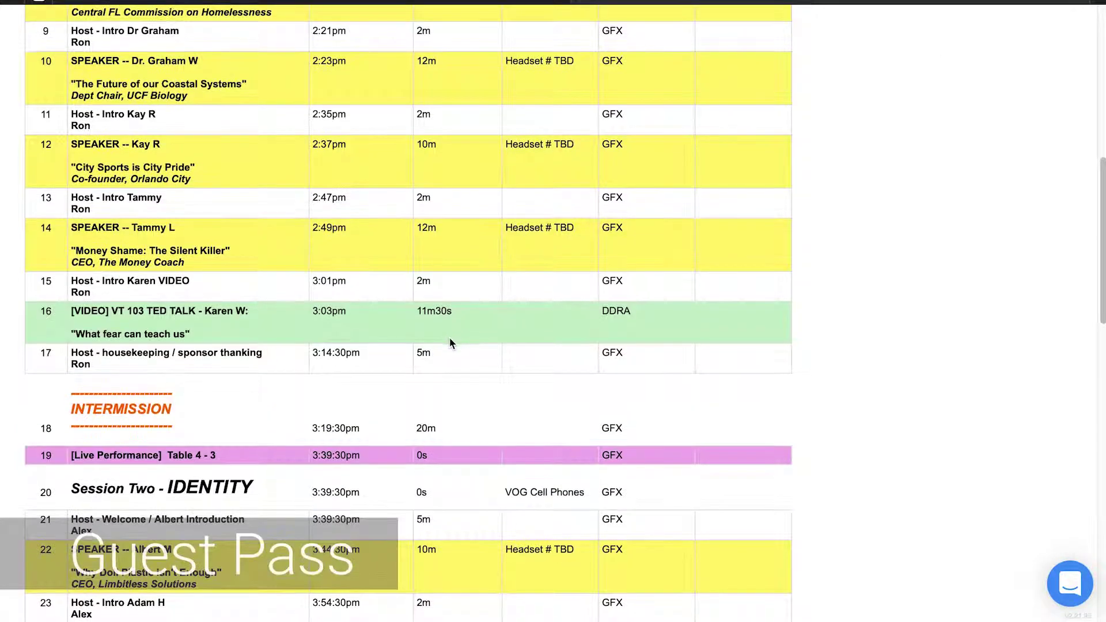
pyautogui.scroll(-4, 449, 340)
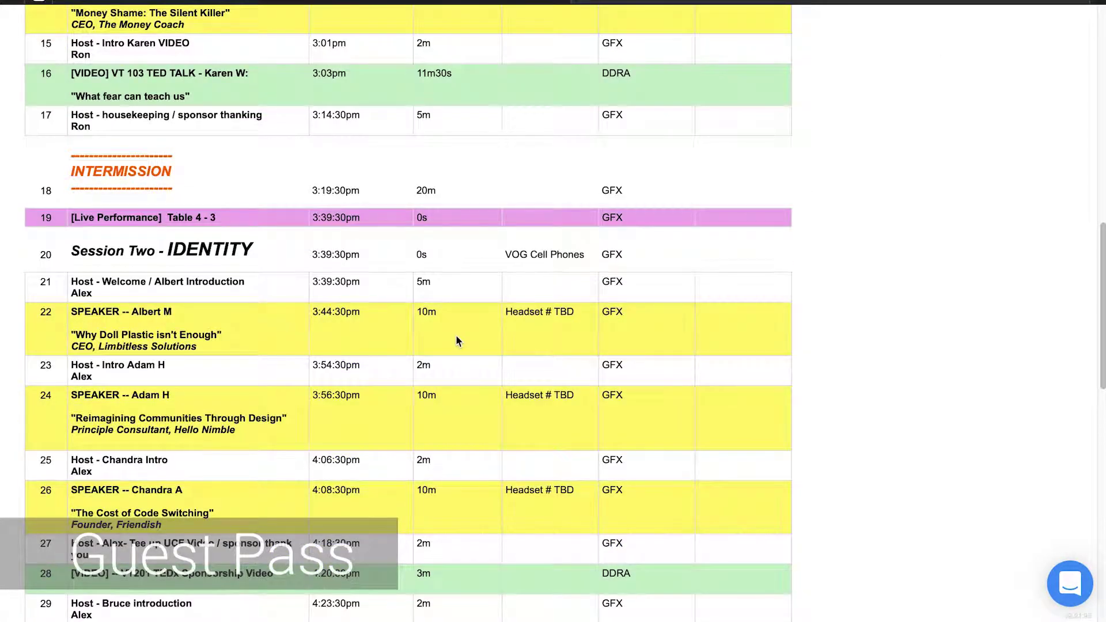
pyautogui.scroll(14, 458, 339)
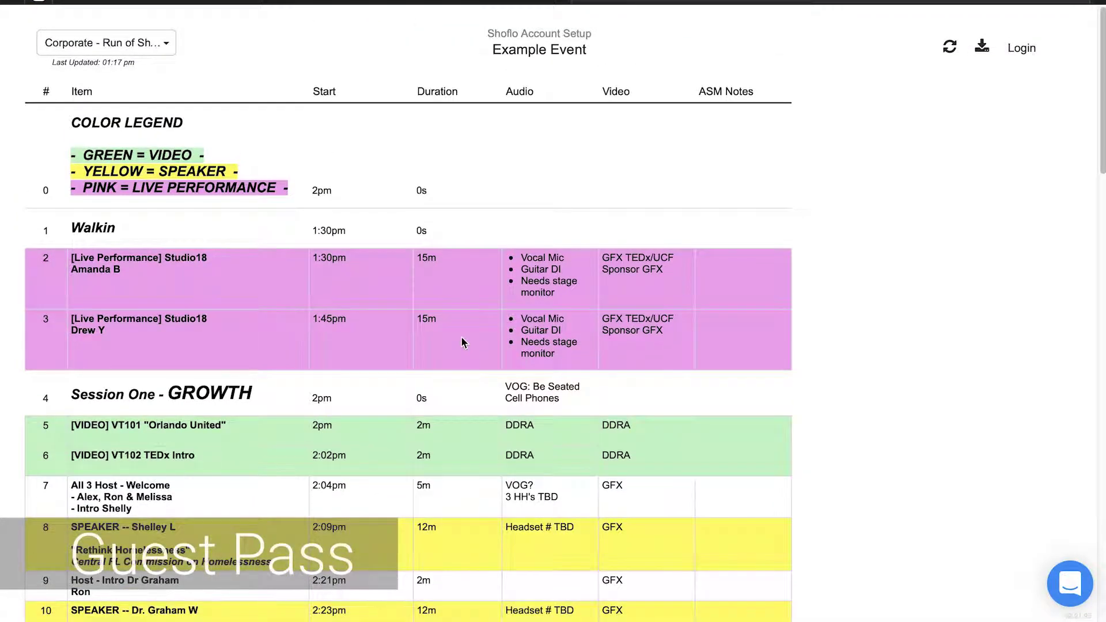
pyautogui.click(951, 50)
# - Switch the Event Guest Pass on and stop sharing Football Game Script with guests
pyautogui.click(208, 3)
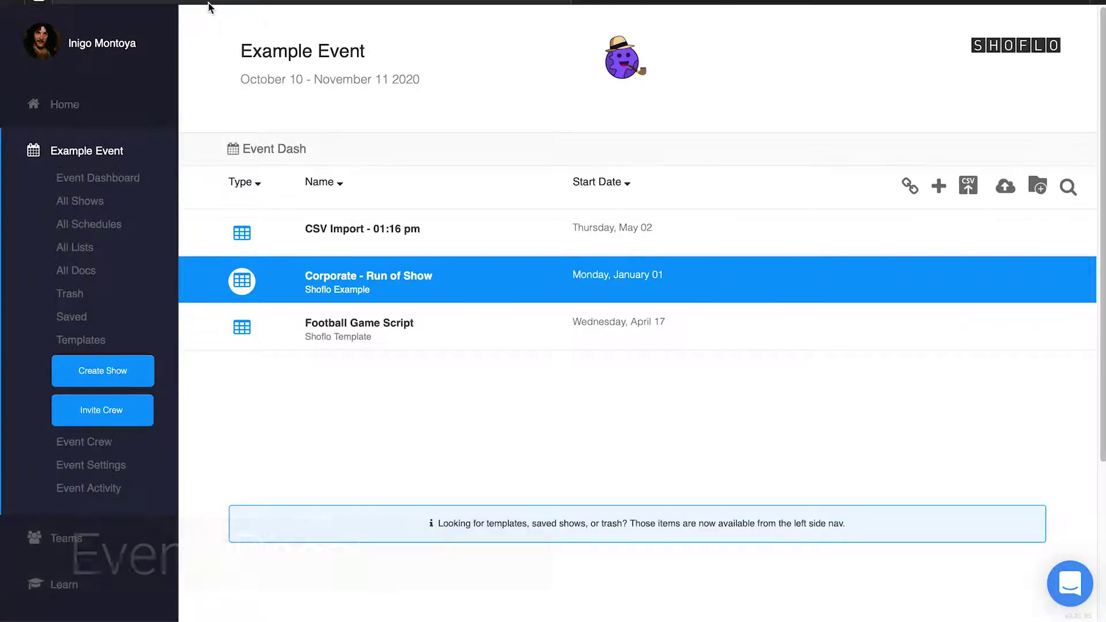
pyautogui.click(910, 185)
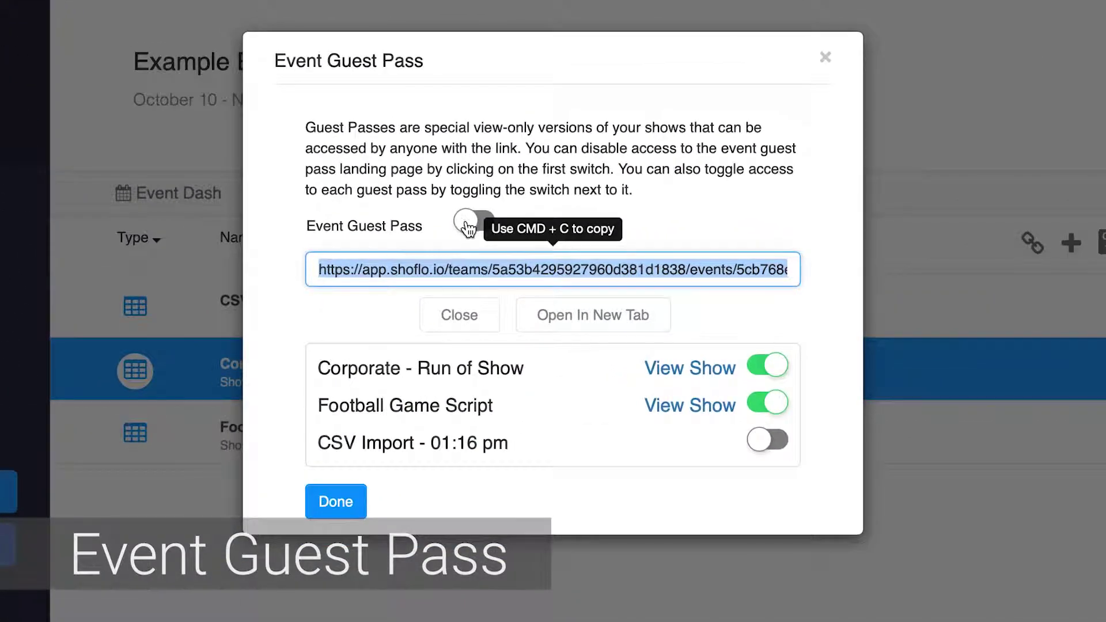
pyautogui.click(469, 228)
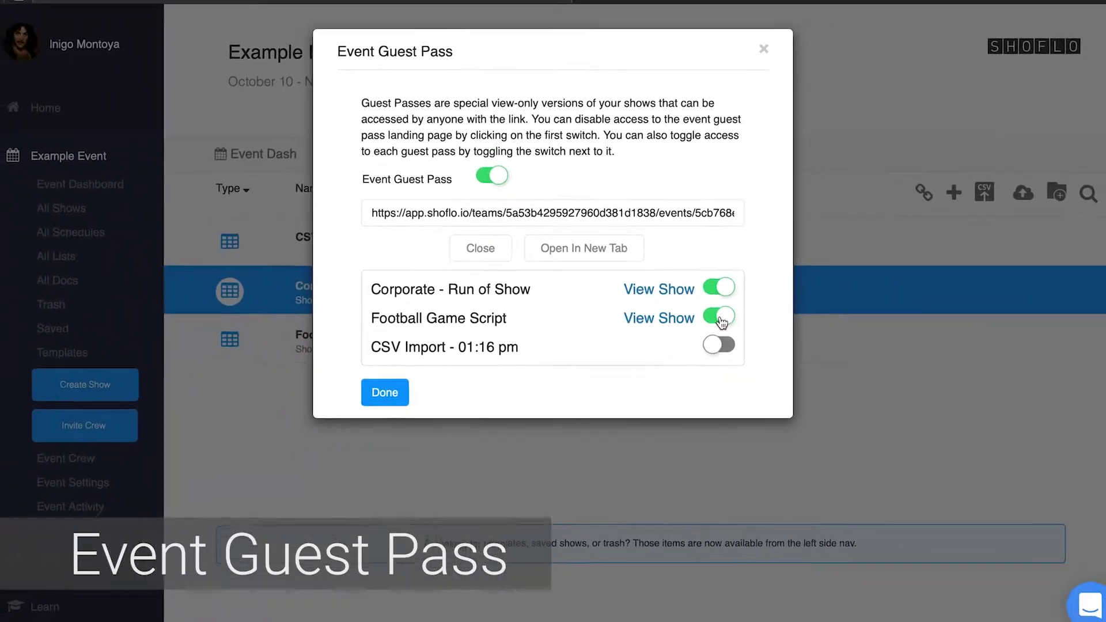
pyautogui.click(732, 331)
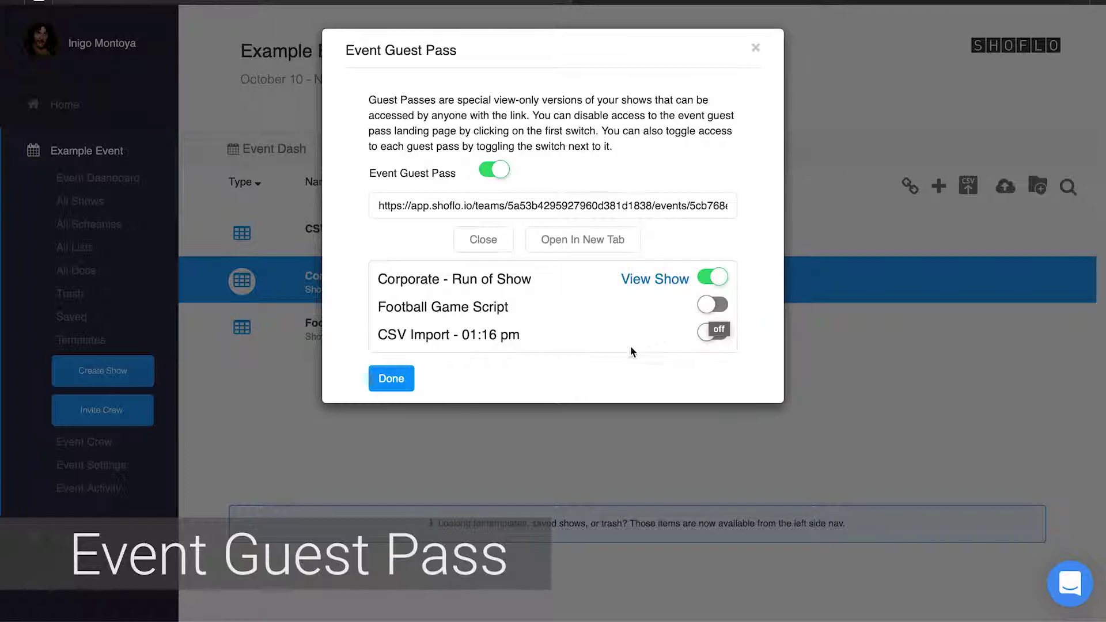
pyautogui.click(382, 380)
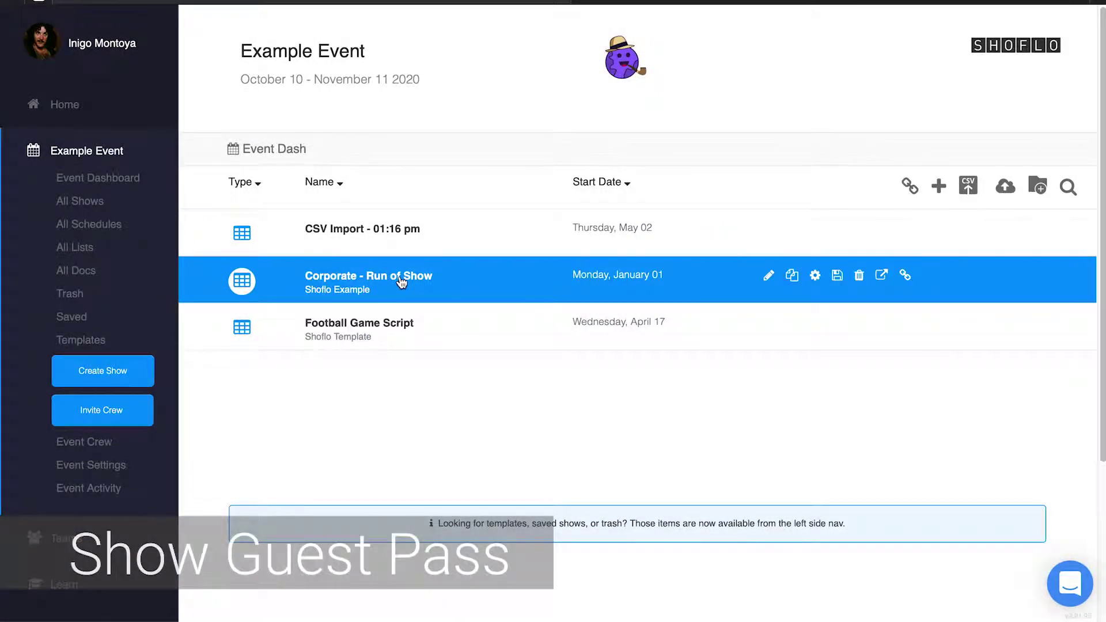
# - Open Corporate - Run of Show and bring up its guest pass settings
pyautogui.click(401, 281)
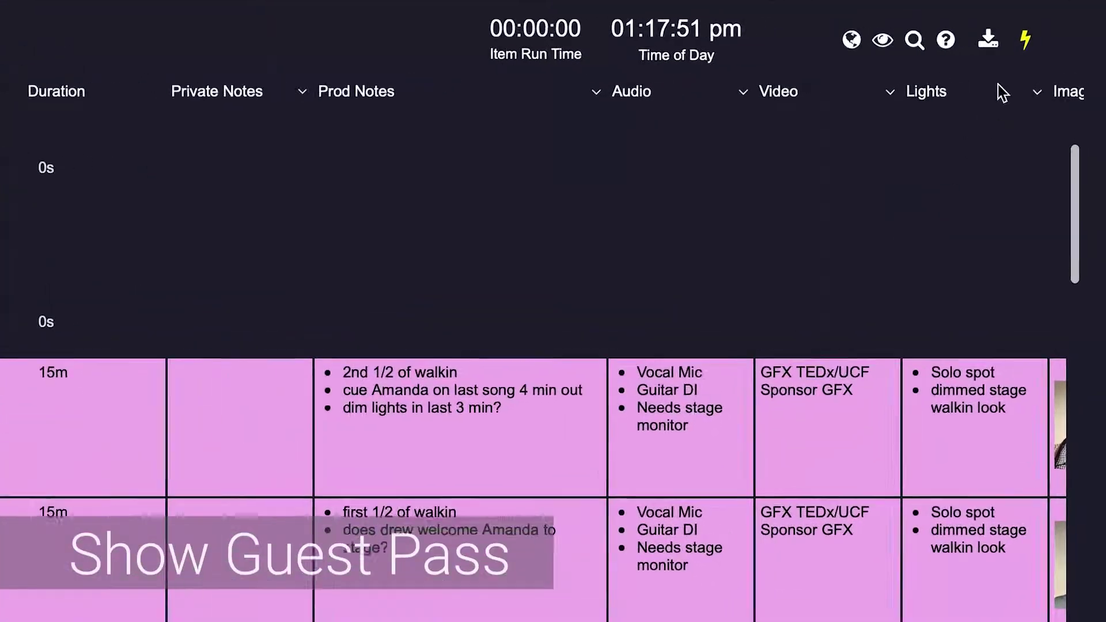
pyautogui.click(983, 46)
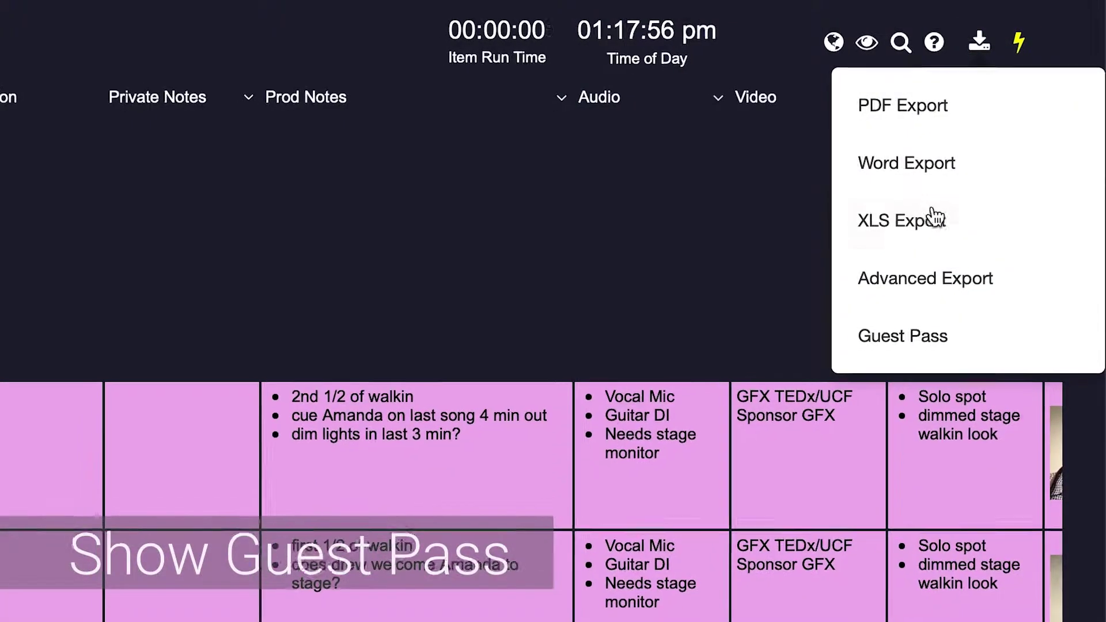
pyautogui.click(933, 302)
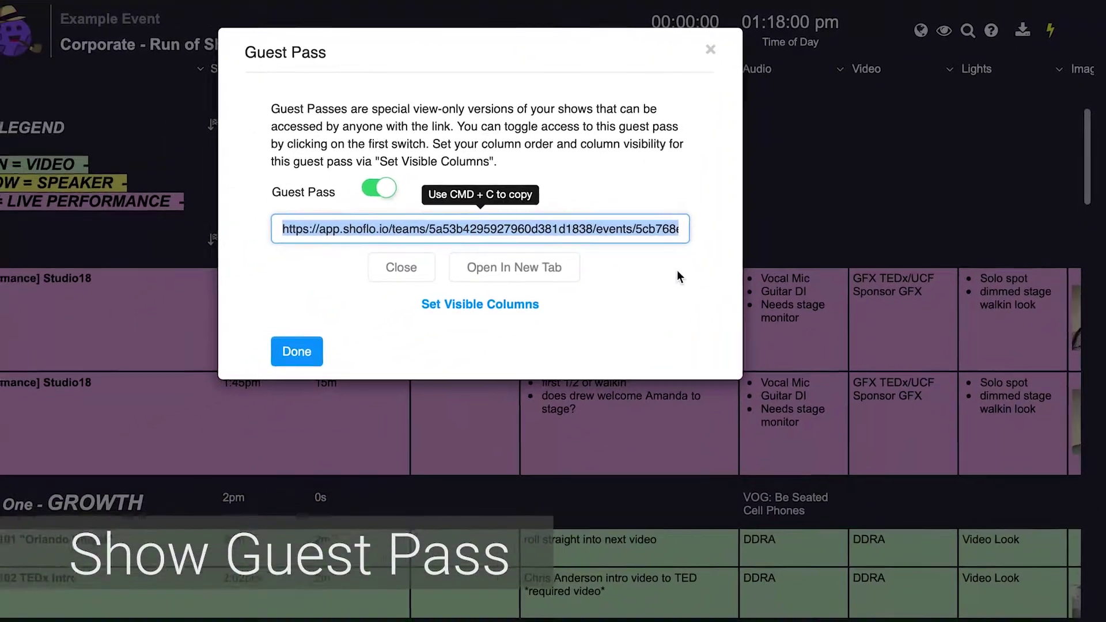
# - Make the Prod Notes, Lights and Images columns visible to guests and open the guest view in a new tab
pyautogui.click(588, 276)
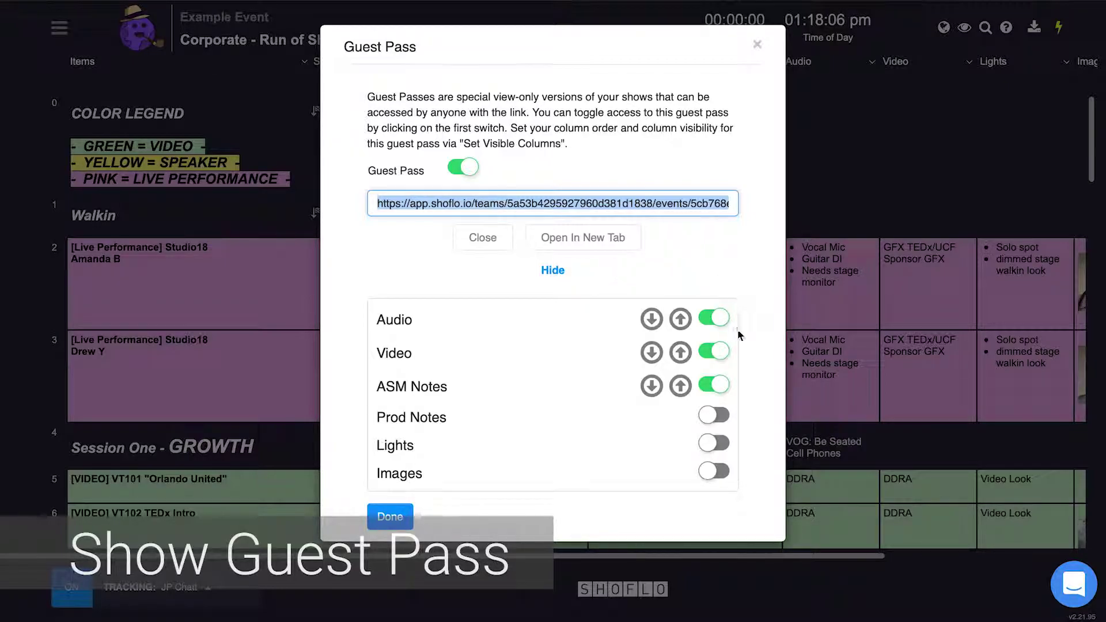
pyautogui.click(715, 419)
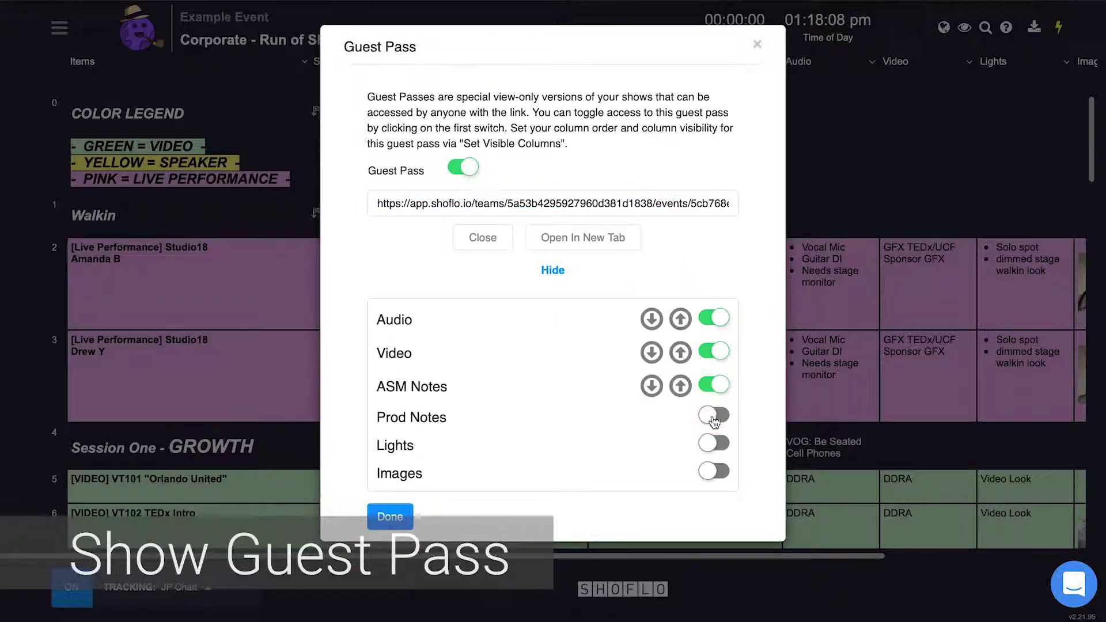
pyautogui.click(713, 451)
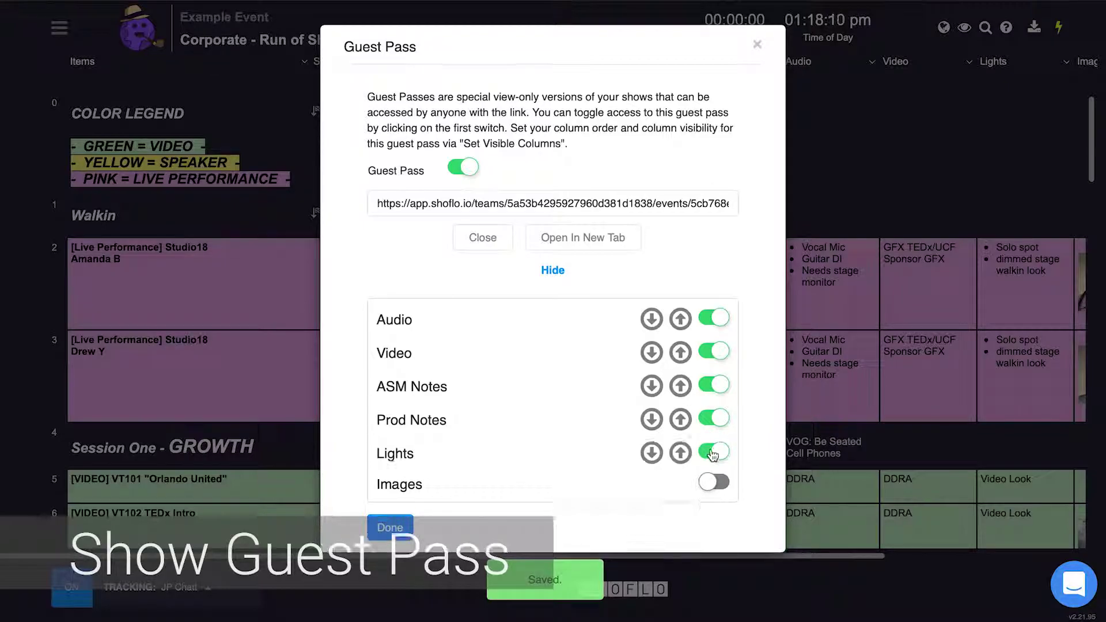
pyautogui.click(710, 484)
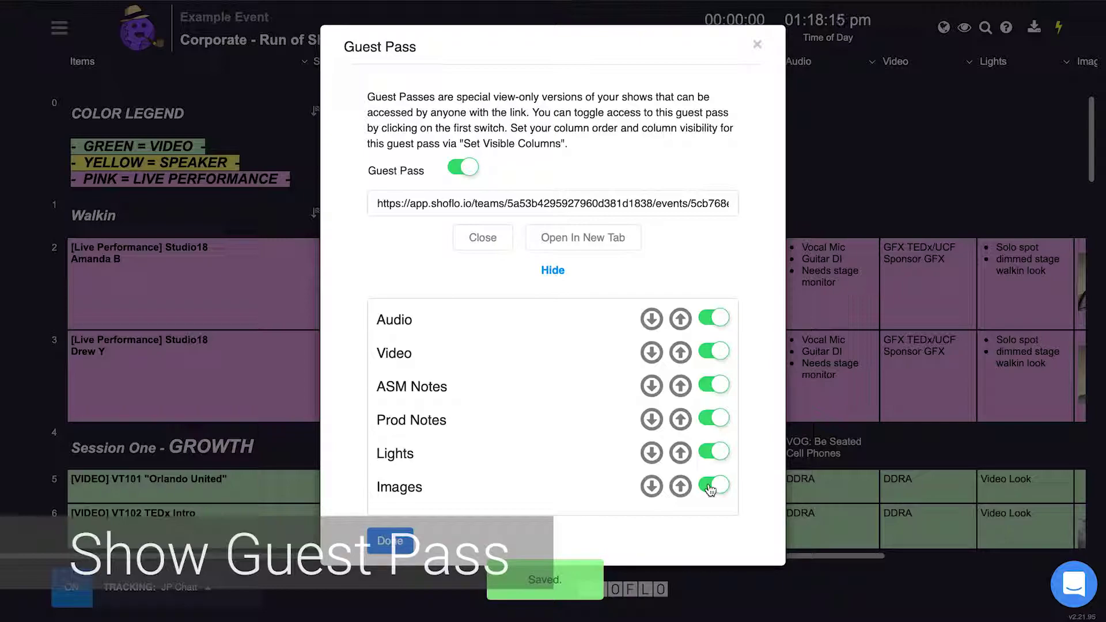
pyautogui.click(600, 248)
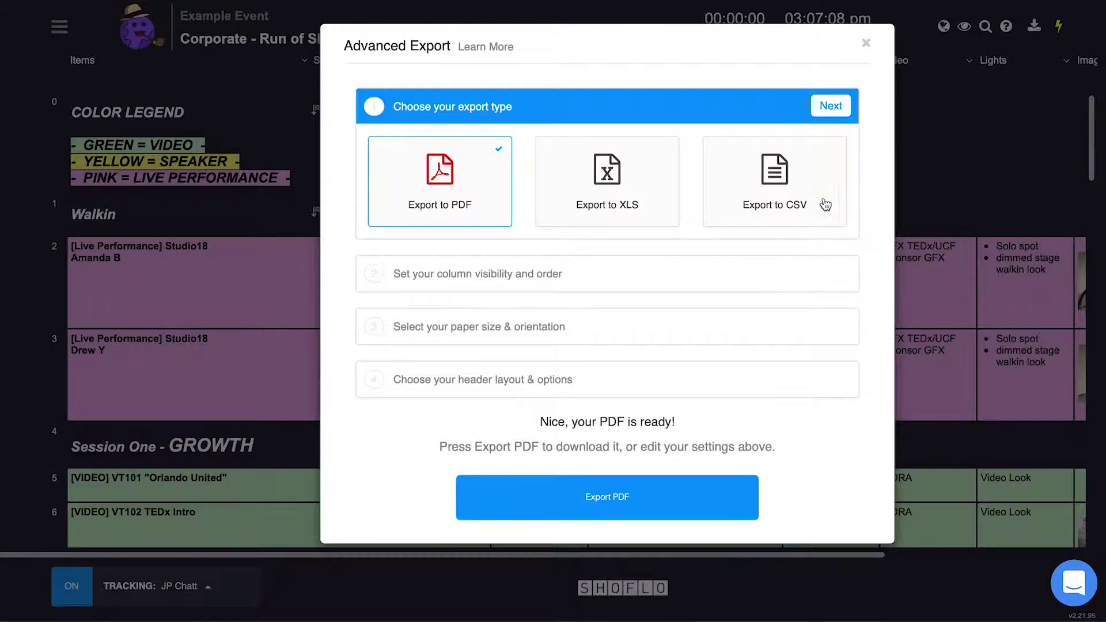
# - Set up a PDF export excluding Private Notes and ASM Notes, with portrait pages
pyautogui.click(830, 106)
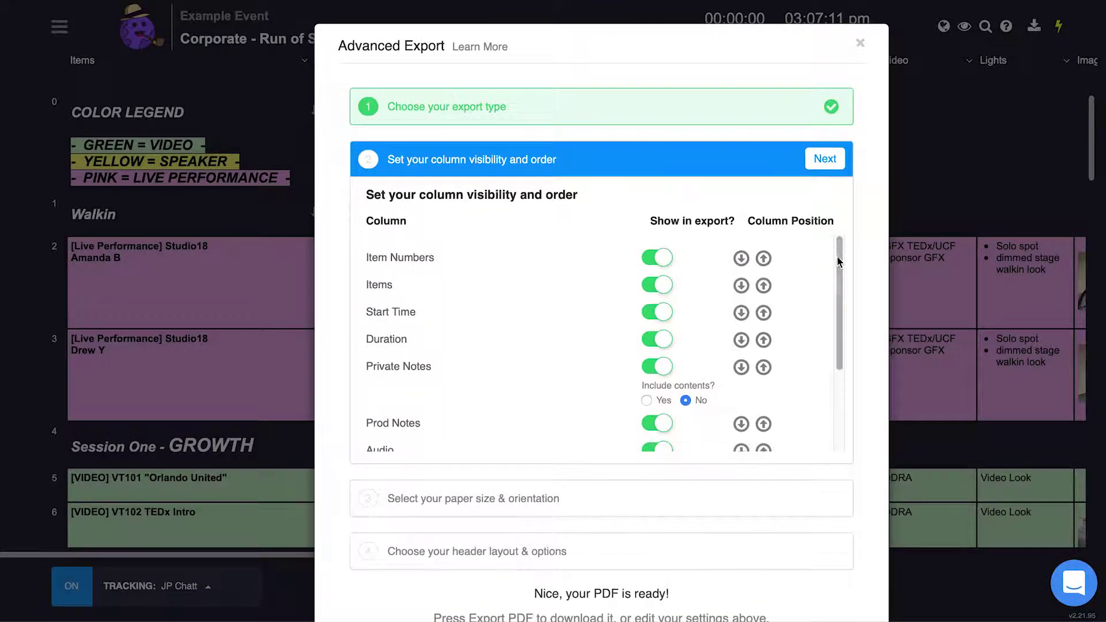
pyautogui.moveTo(837, 255); pyautogui.dragTo(842, 369)
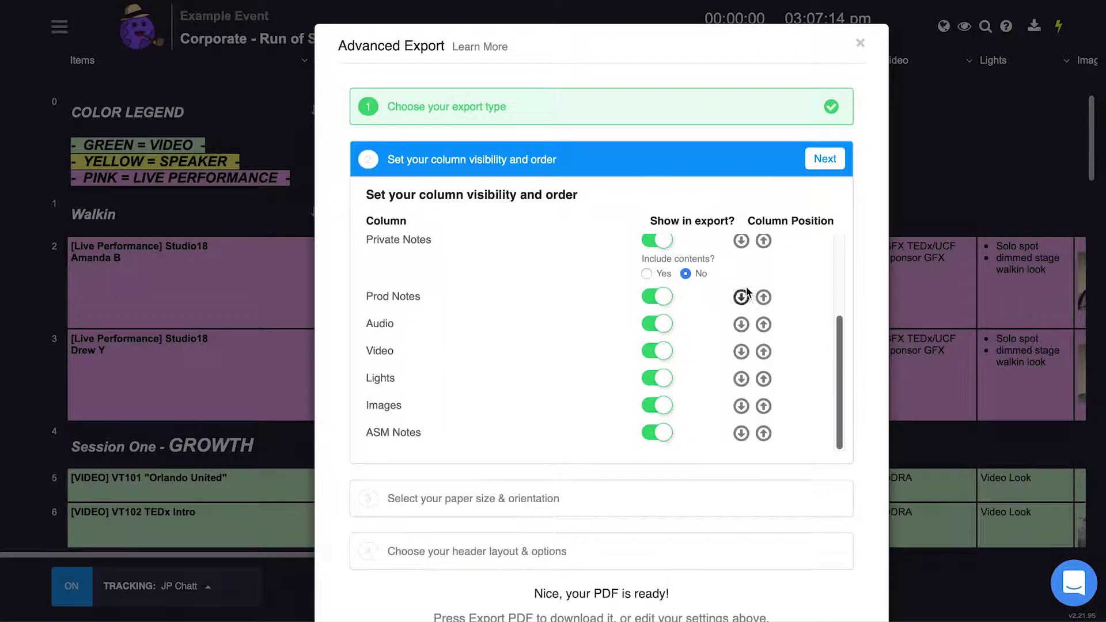
pyautogui.click(657, 241)
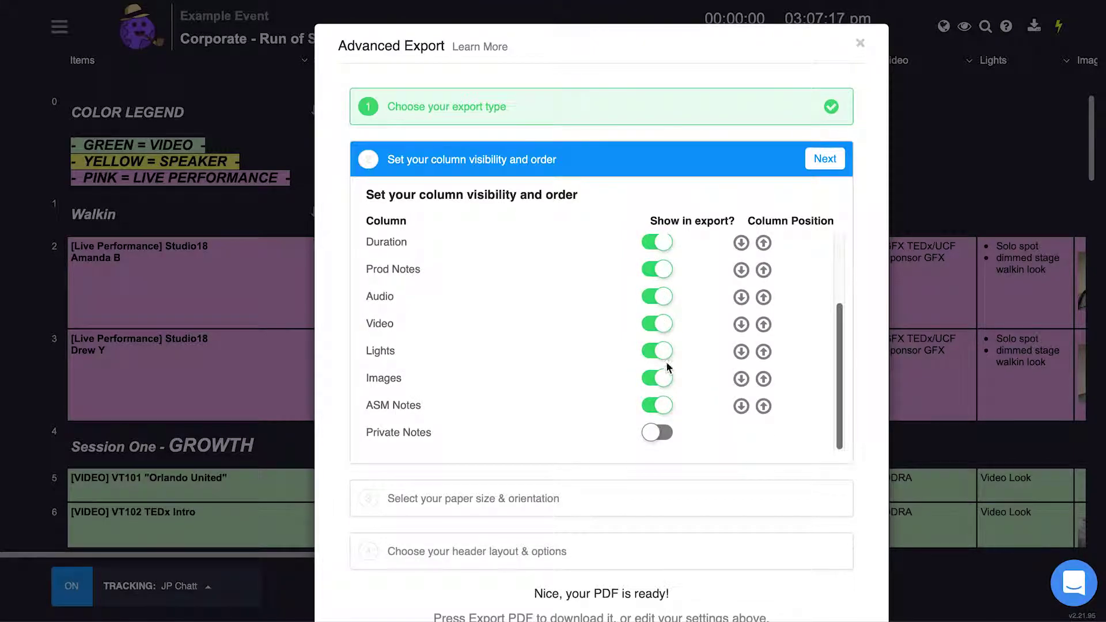
pyautogui.click(659, 406)
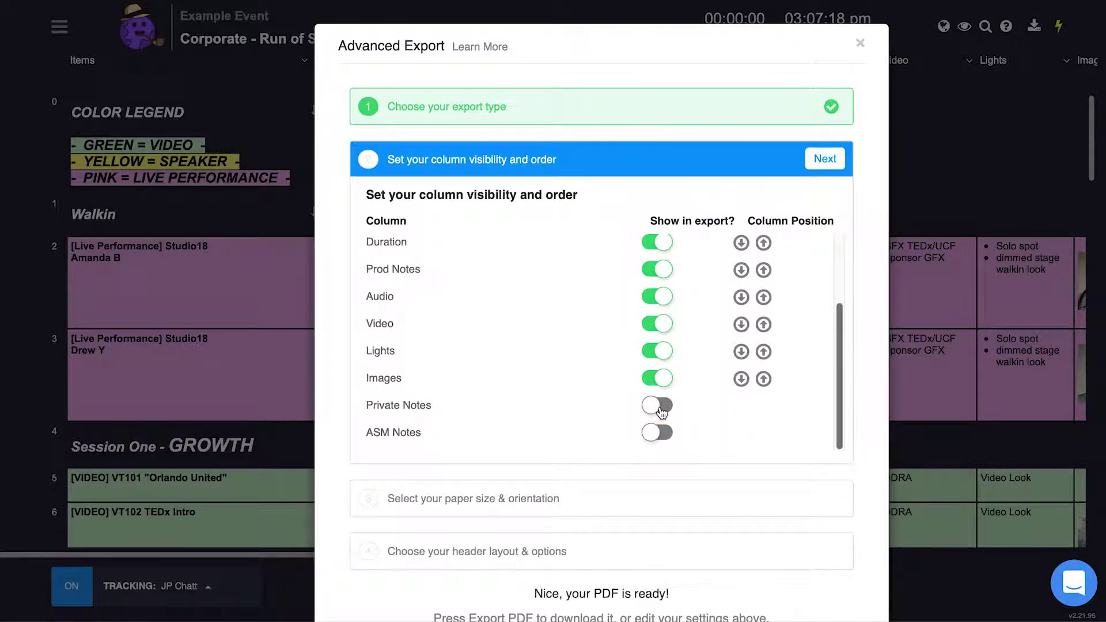
pyautogui.click(824, 159)
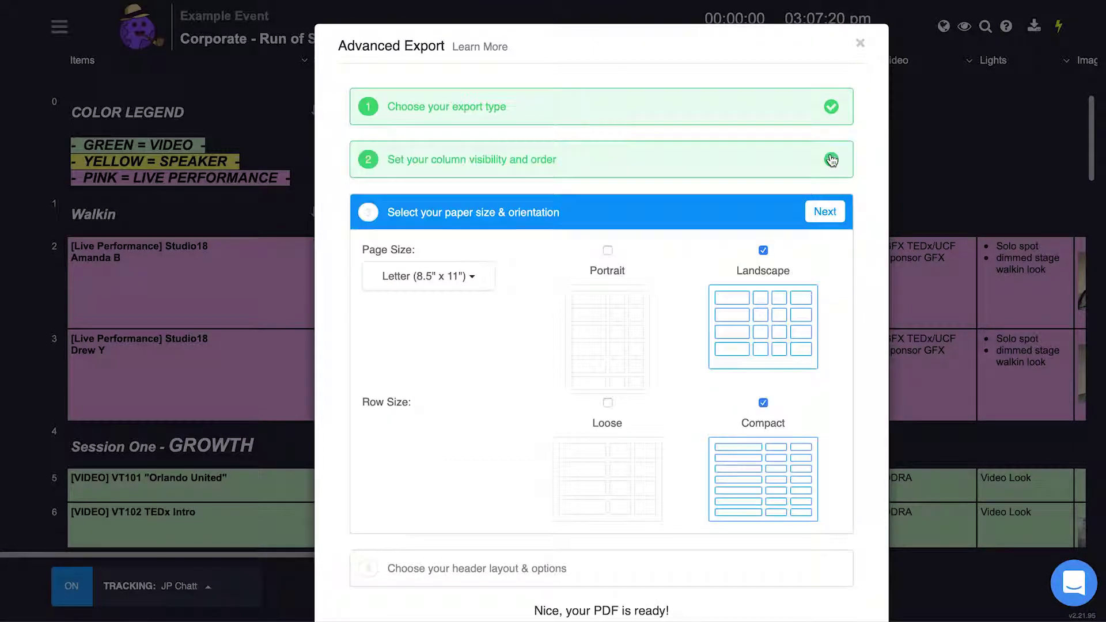
pyautogui.click(607, 251)
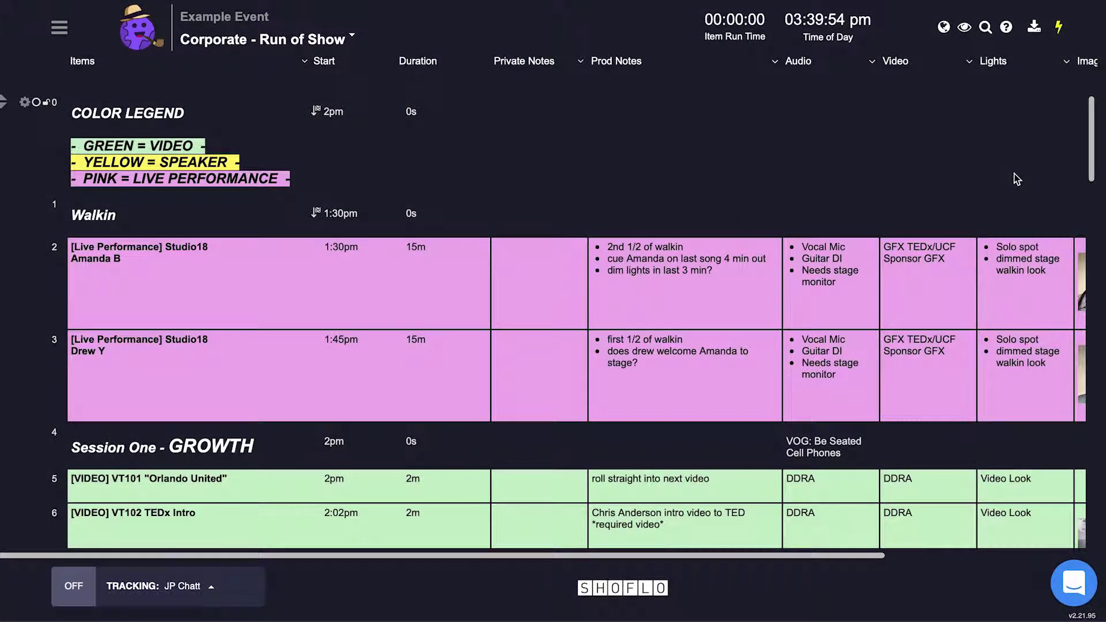
# - Open PDF Export and set portrait orientation on A4 paper
pyautogui.click(1034, 29)
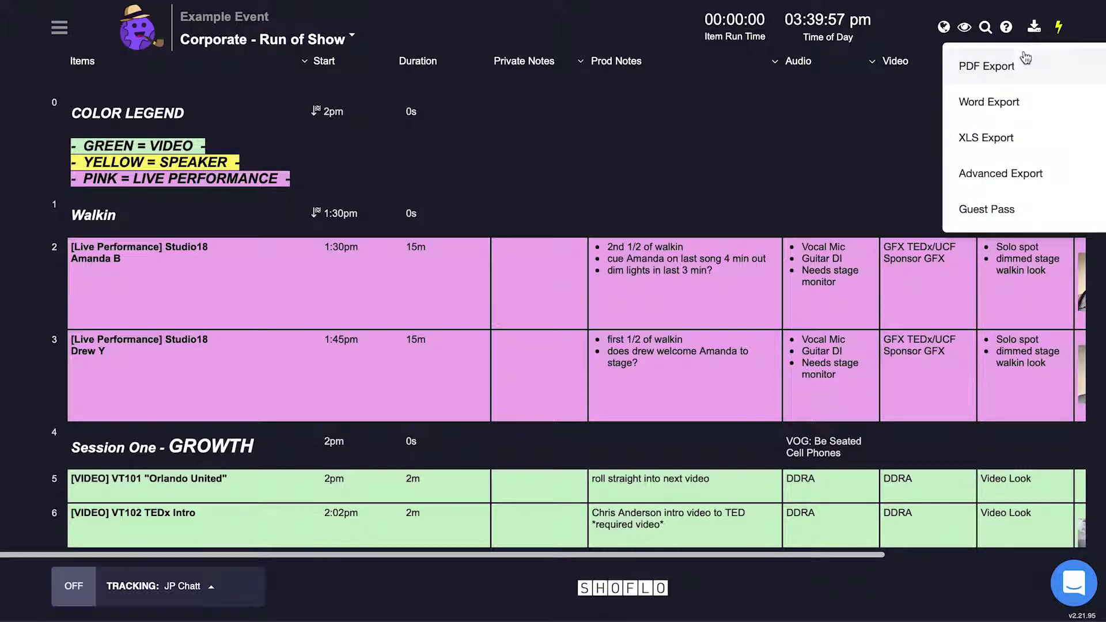
pyautogui.click(1022, 77)
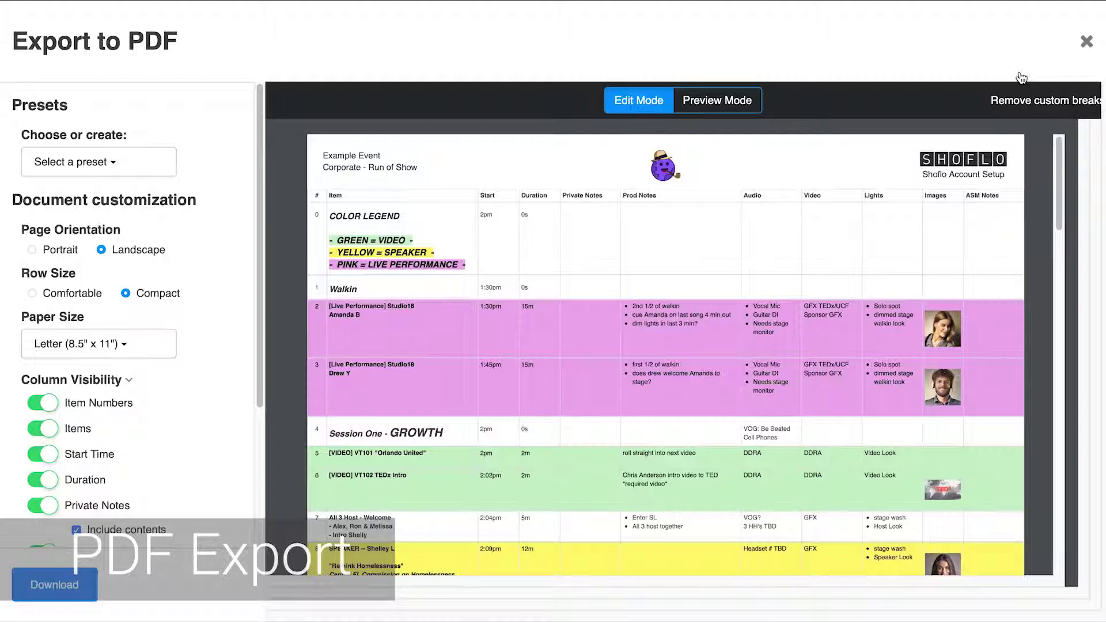
pyautogui.moveTo(260, 201); pyautogui.dragTo(261, 288)
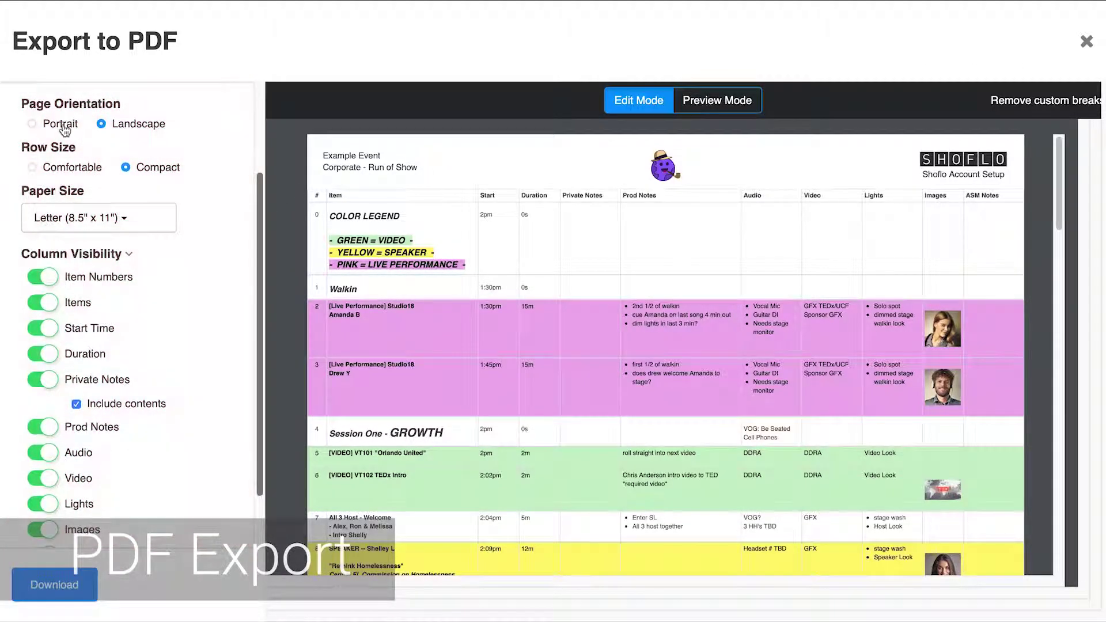
pyautogui.click(60, 125)
pyautogui.click(98, 218)
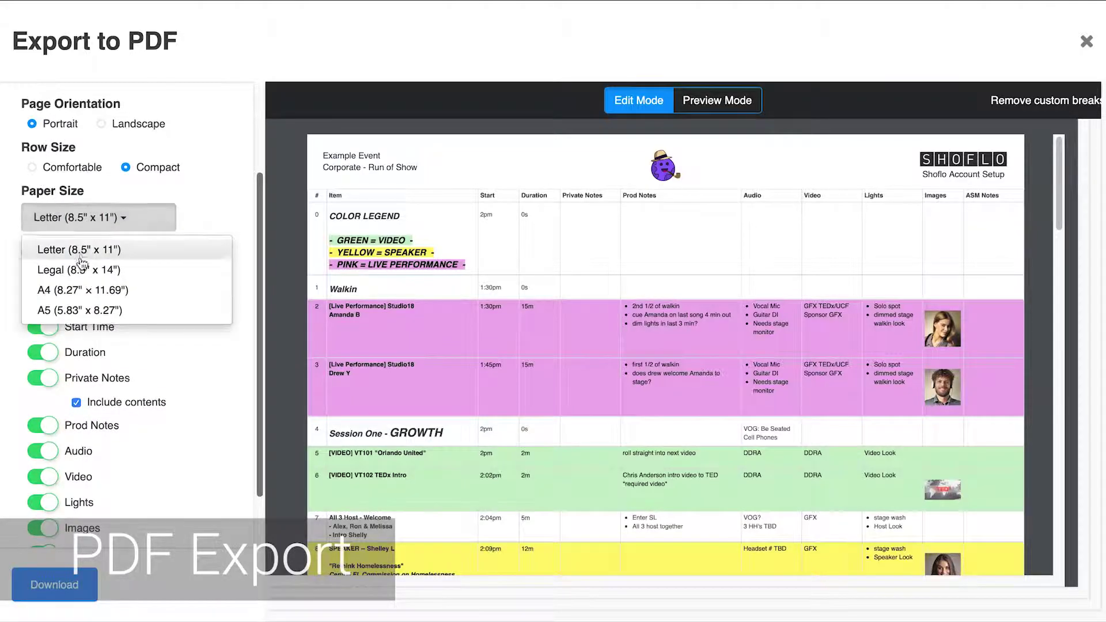
pyautogui.click(107, 287)
# - Remove the Private Notes and ASM Notes columns and the team and event names from the PDF
pyautogui.click(43, 379)
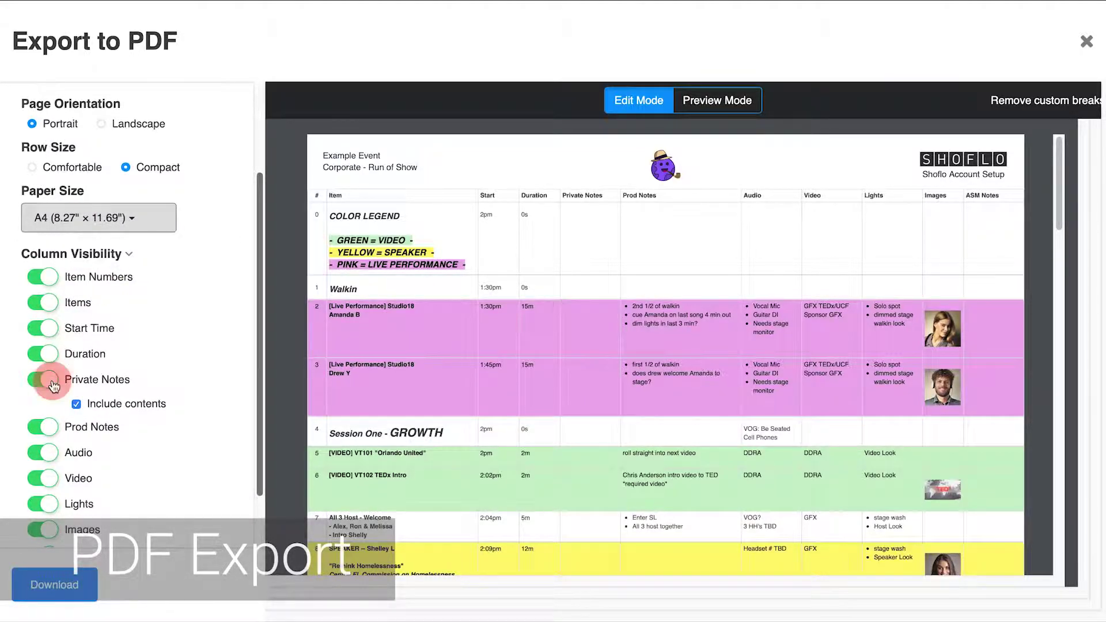
pyautogui.scroll(-1, 45, 460)
pyautogui.click(46, 499)
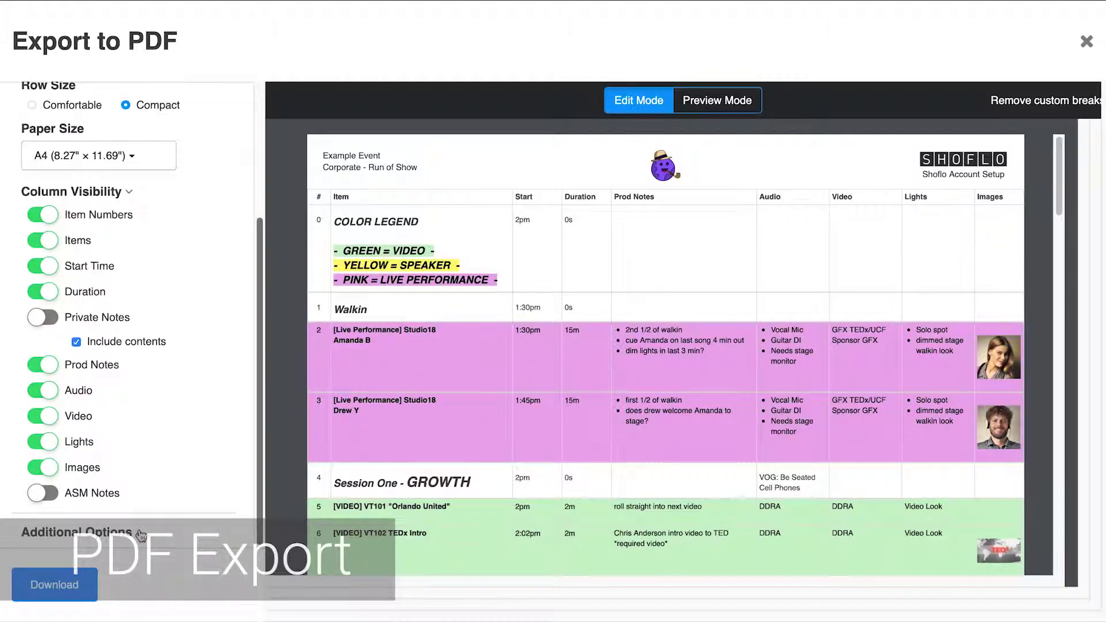
pyautogui.scroll(-3, 185, 487)
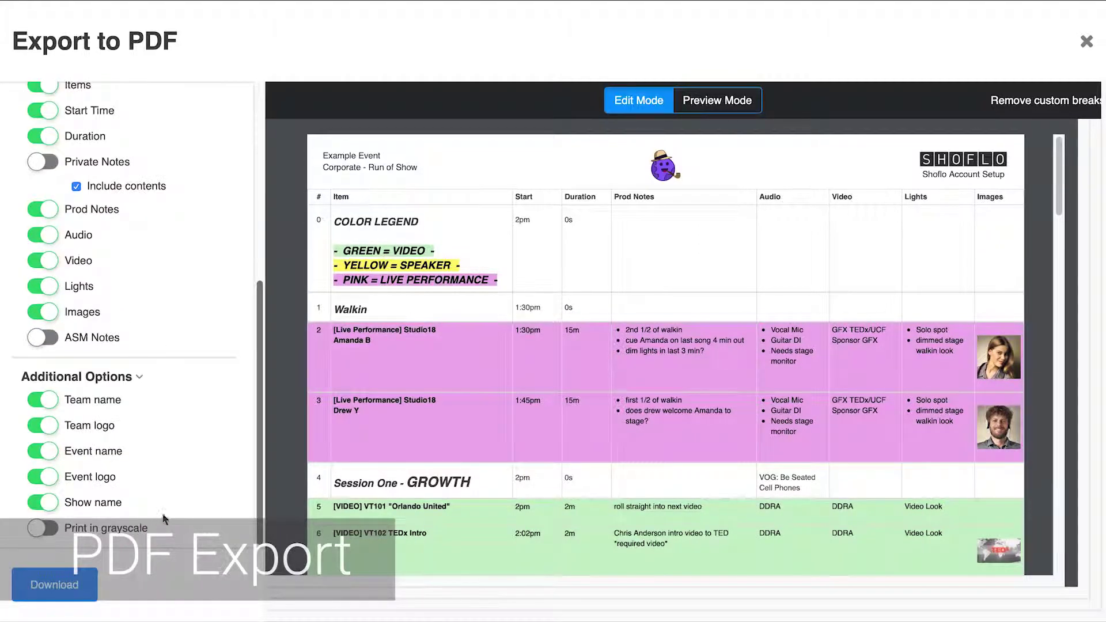
pyautogui.click(51, 403)
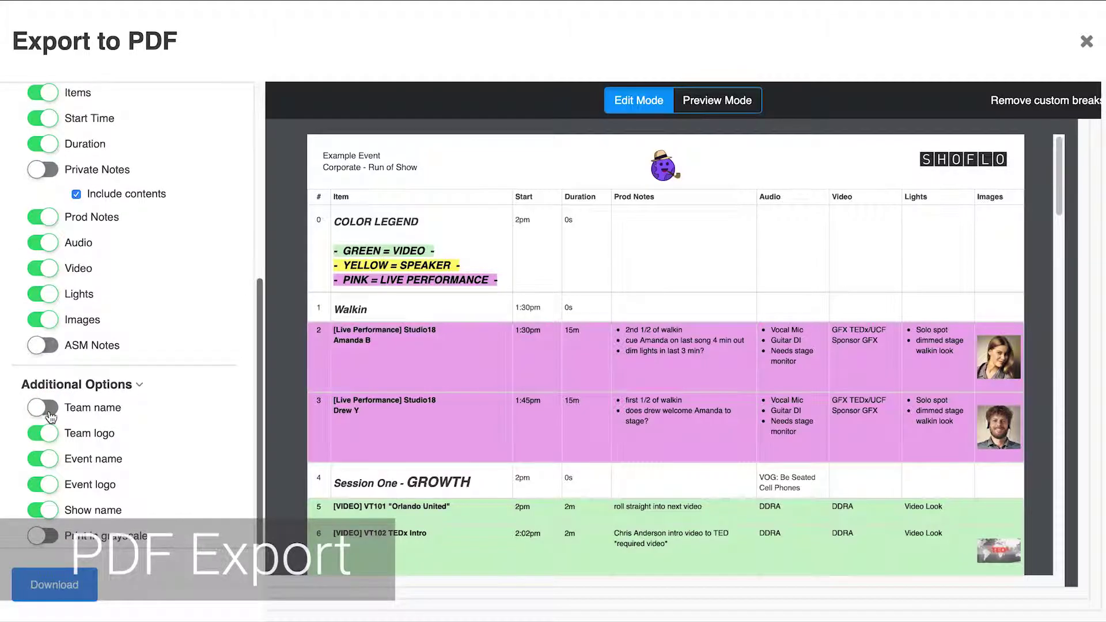
pyautogui.click(53, 463)
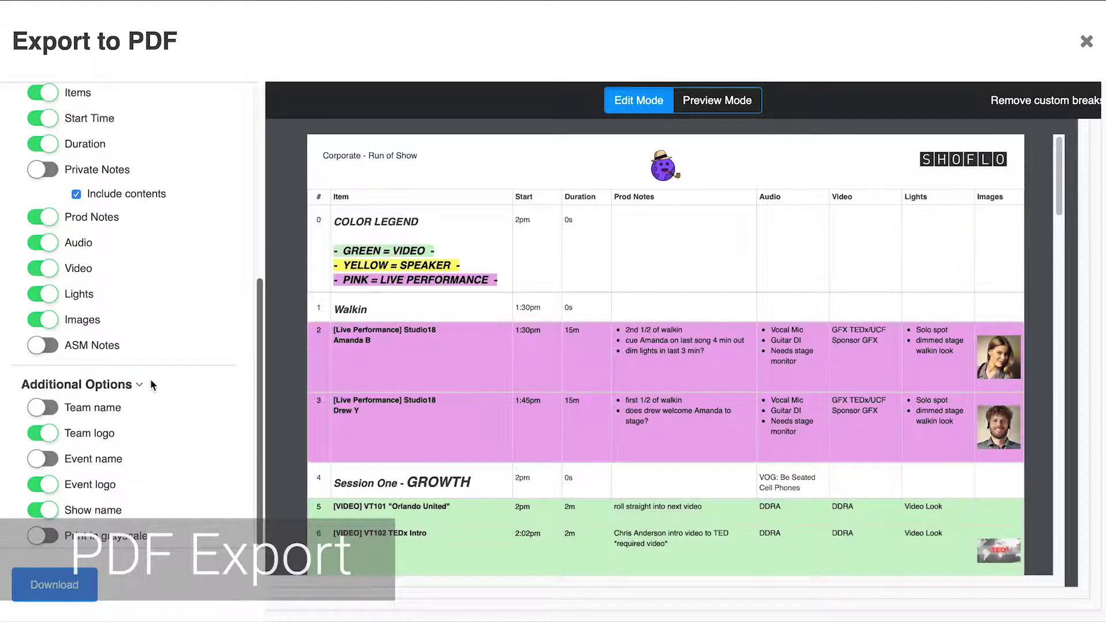
pyautogui.scroll(6, 183, 241)
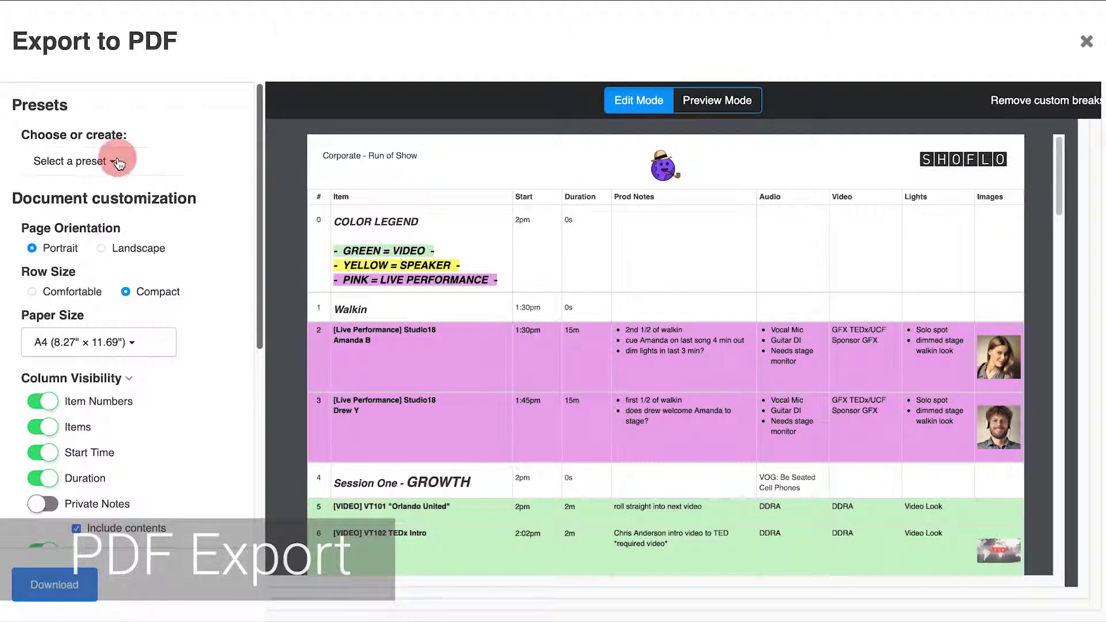
# - Create an export preset named 'Alpha' from the current A4 portrait PDF settings
pyautogui.click(118, 163)
pyautogui.click(120, 196)
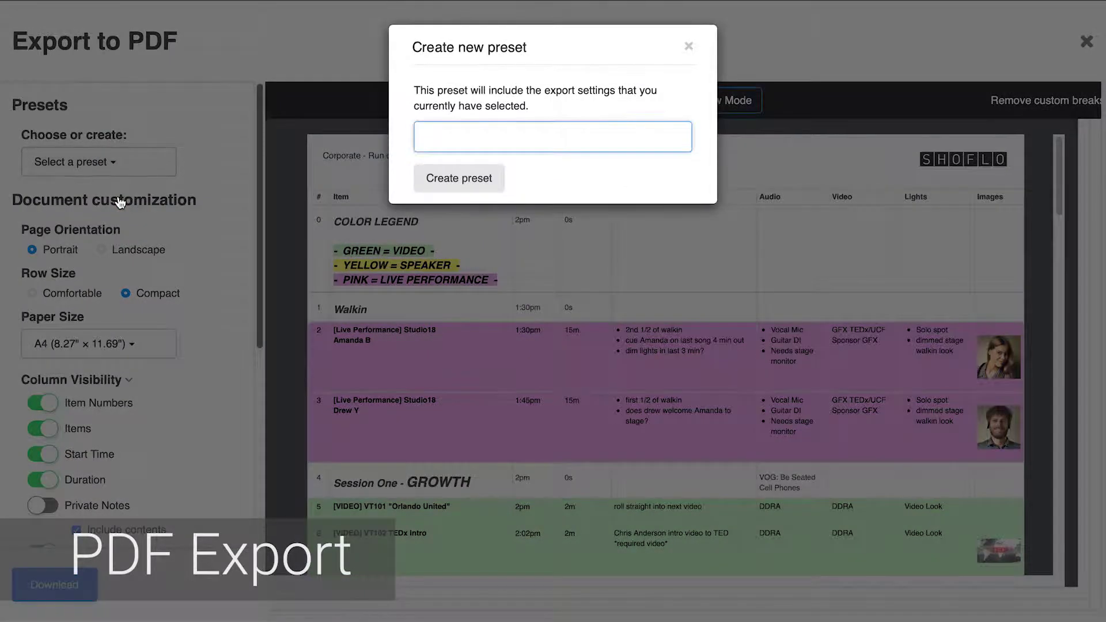
pyautogui.write('Alpha')
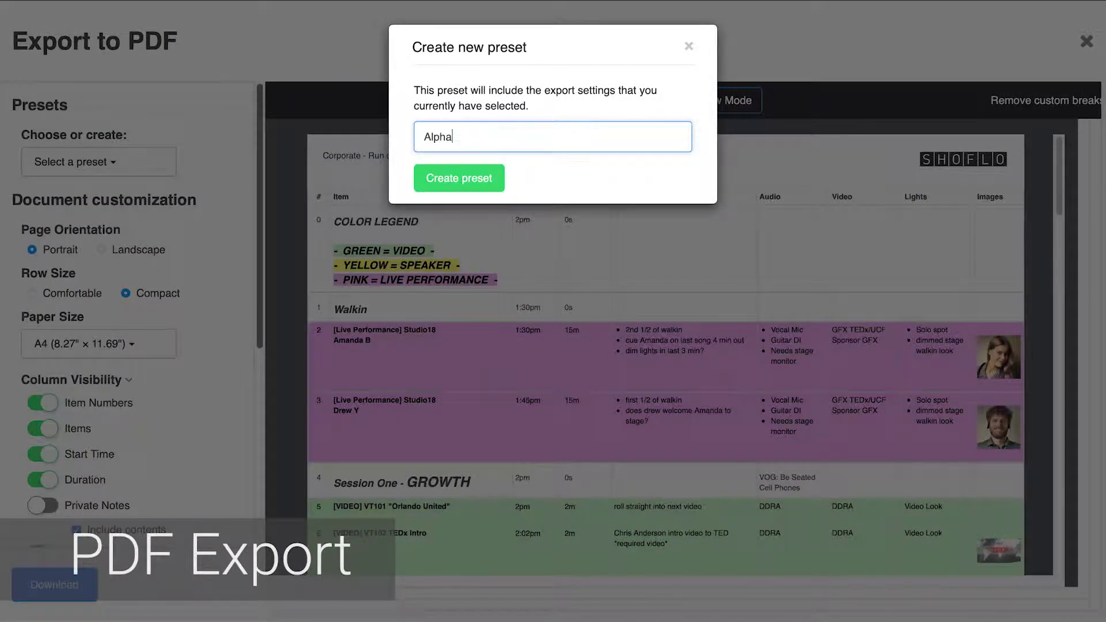
pyautogui.click(471, 179)
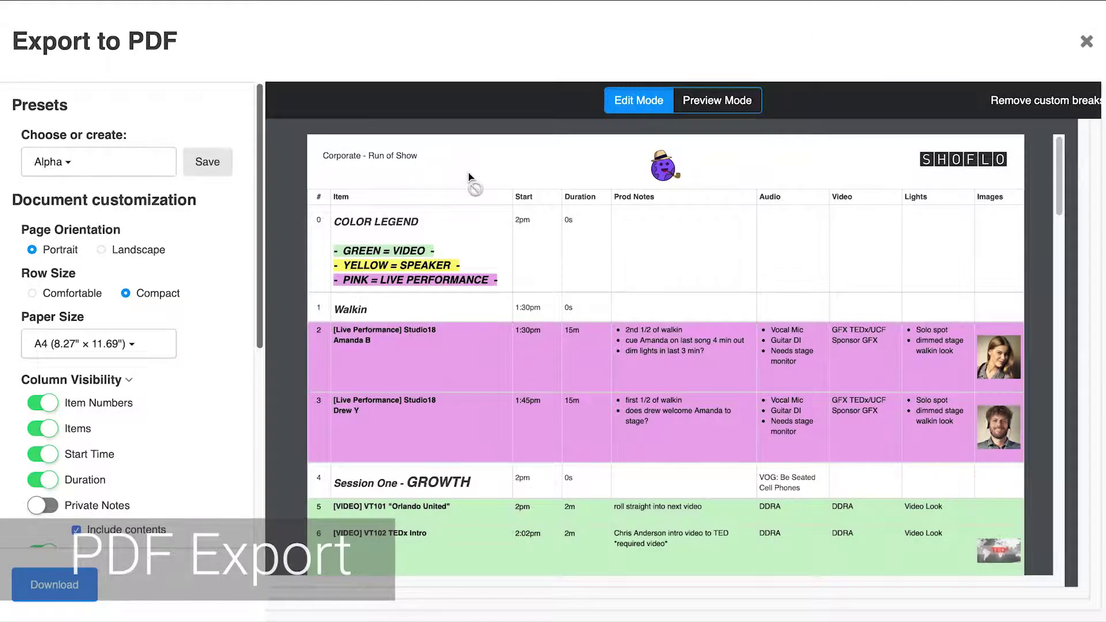
# - Add page breaks before Session One - GROWTH and after row 17, then switch to Preview Mode
pyautogui.scroll(-3, 460, 242)
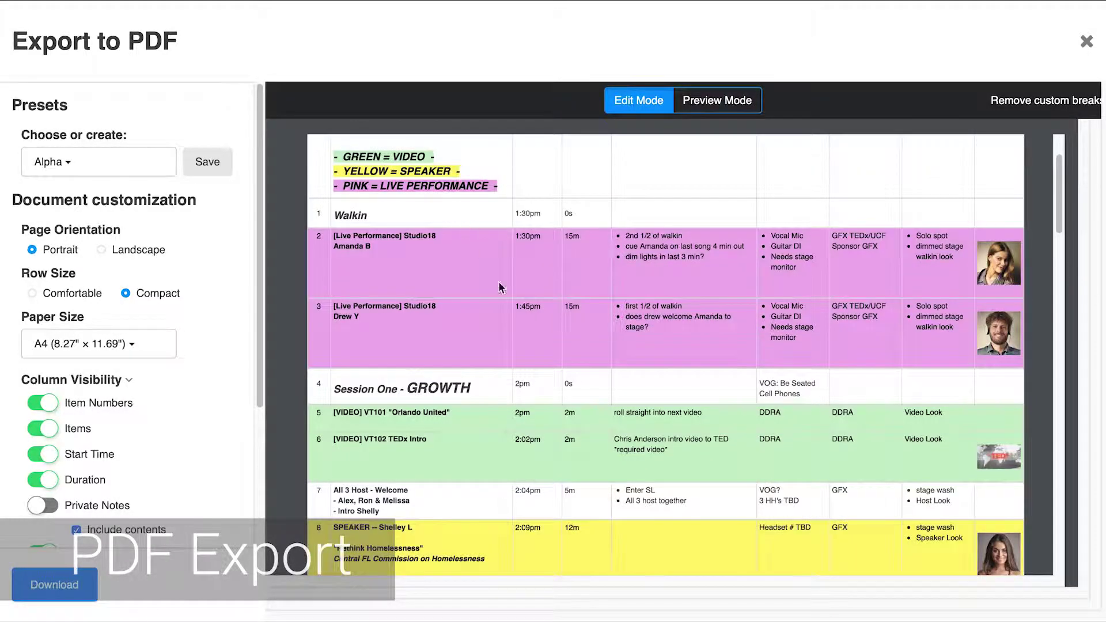
pyautogui.scroll(-5, 520, 364)
pyautogui.click(493, 191)
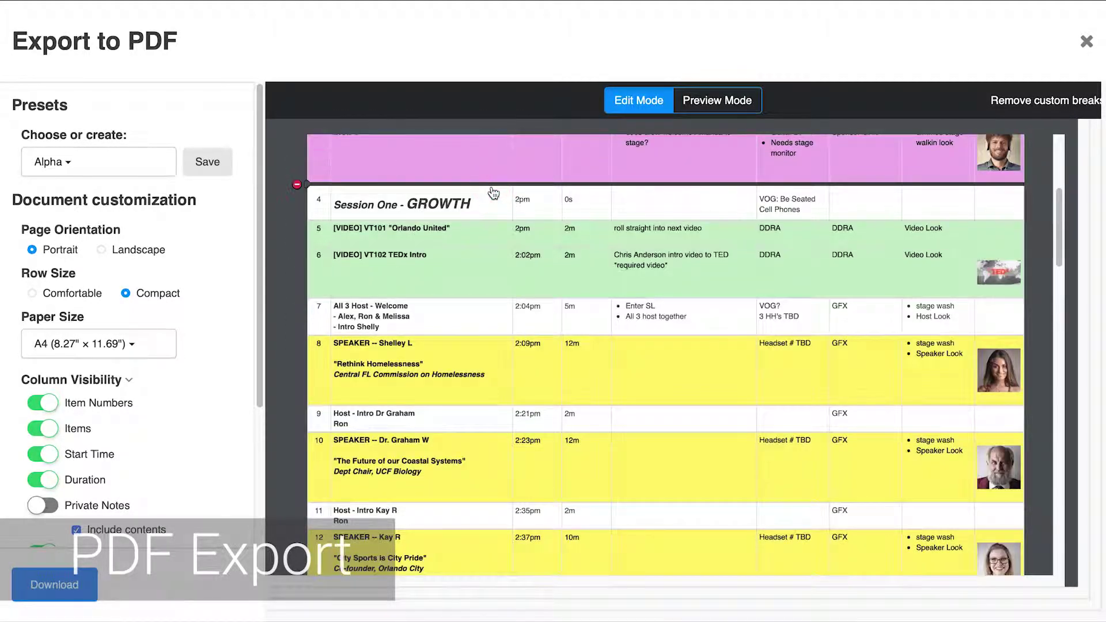
pyautogui.scroll(-10, 527, 399)
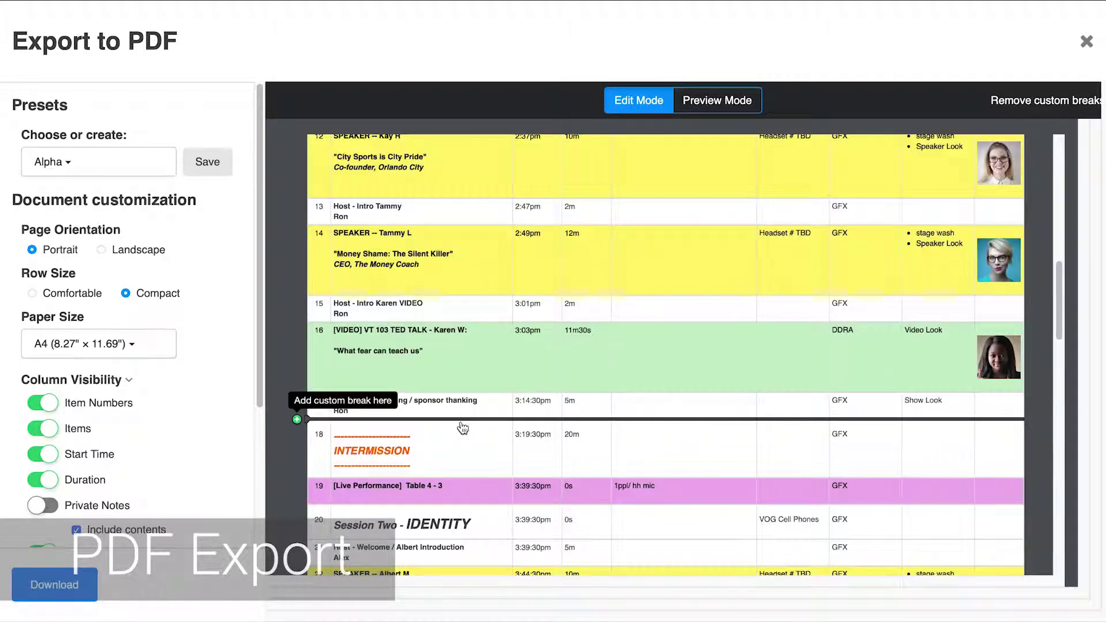
pyautogui.click(462, 428)
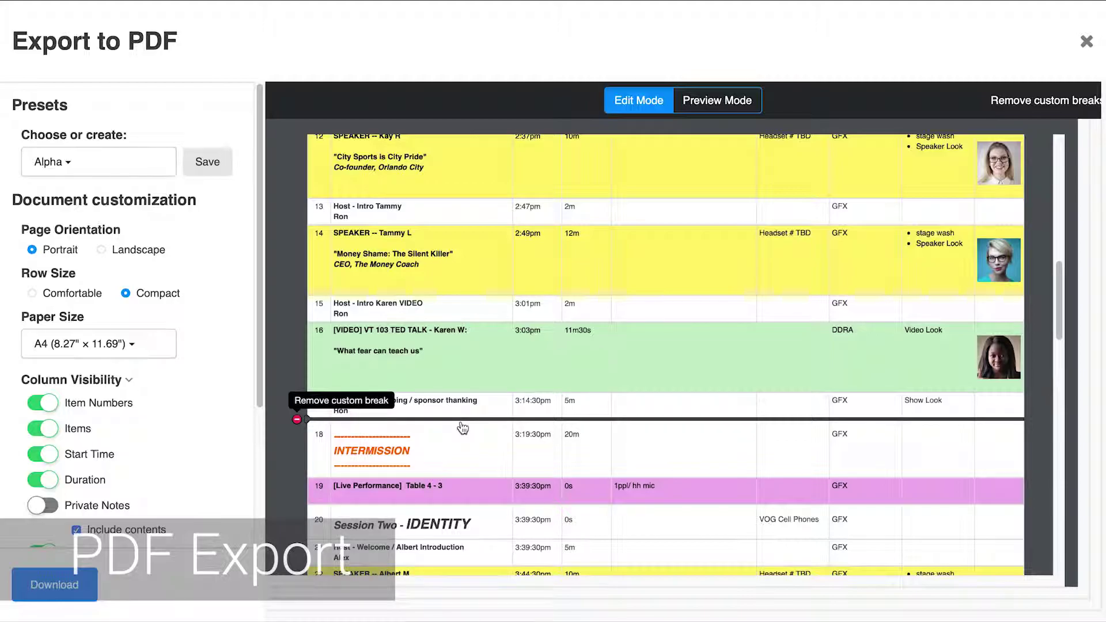
pyautogui.click(720, 104)
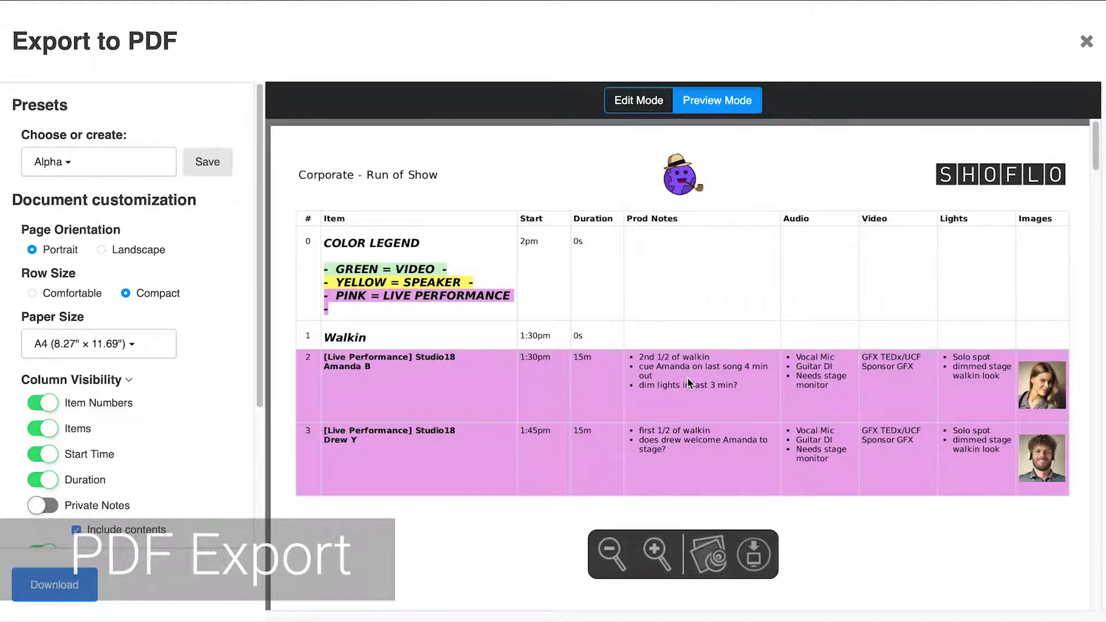
# - Page through the PDF preview and download the Corporate - Run of Show PDF
pyautogui.scroll(-10, 689, 384)
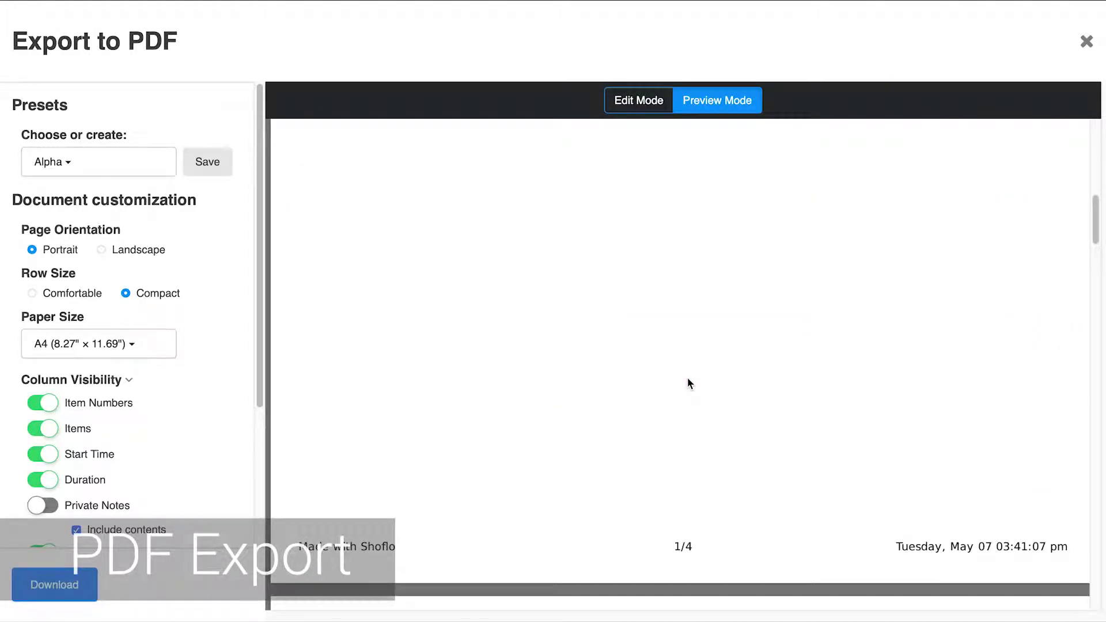
pyautogui.scroll(-15, 689, 384)
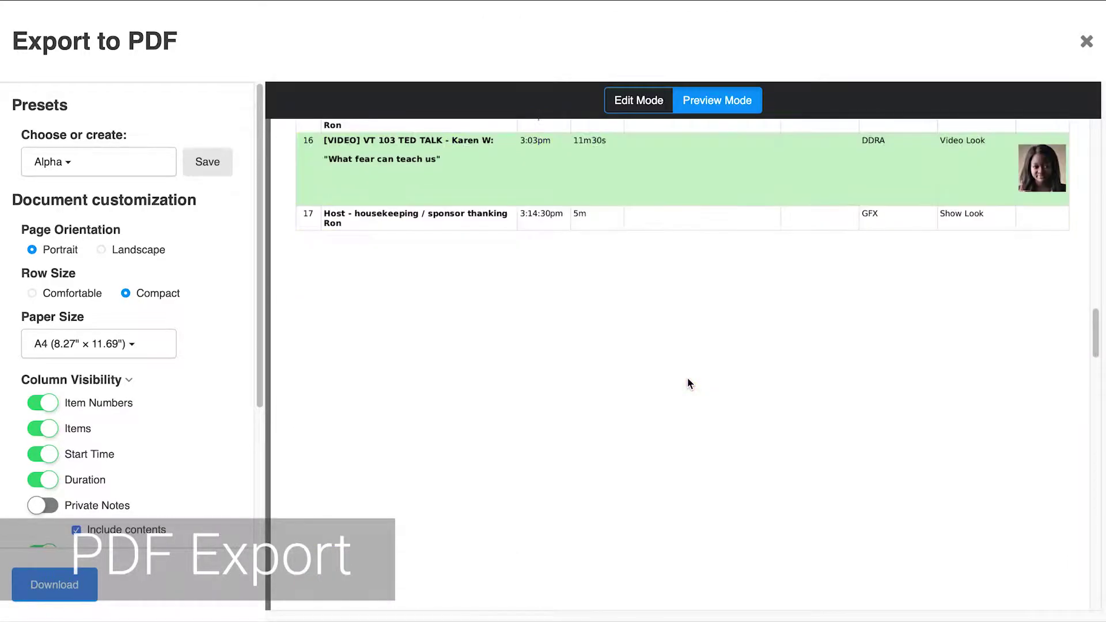
pyautogui.scroll(-15, 689, 380)
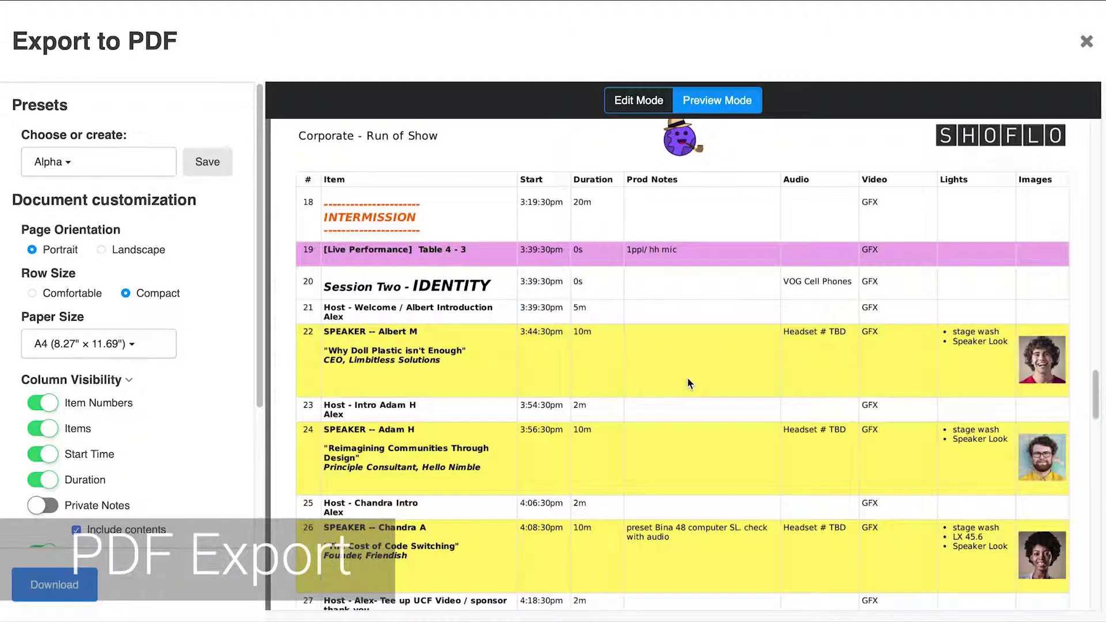
pyautogui.click(68, 586)
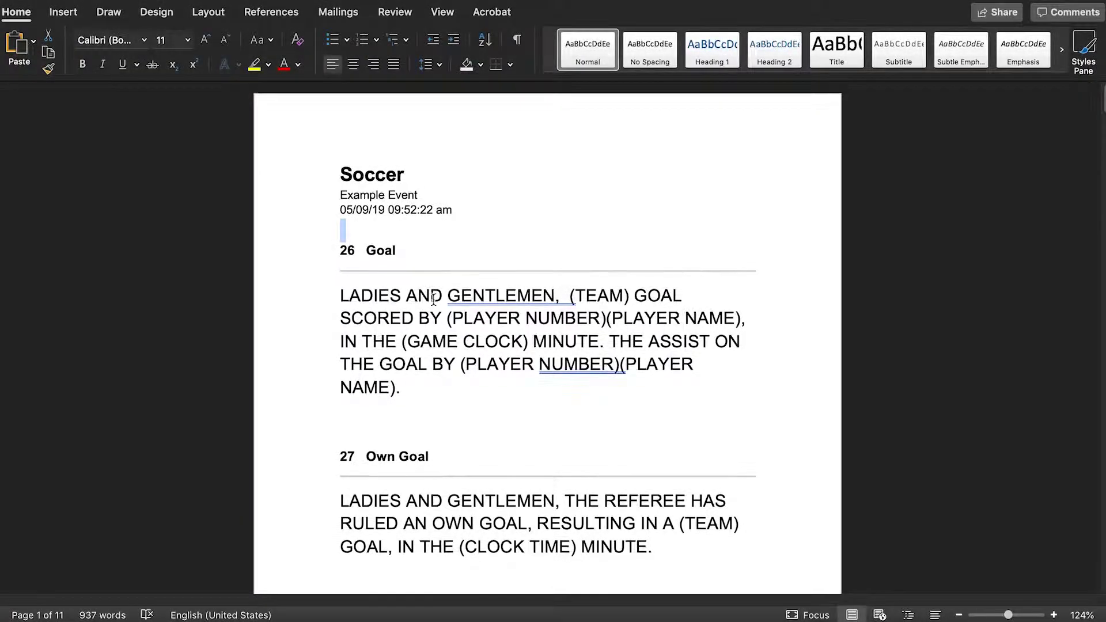
# - Read through the Soccer announcer script in Word, then bring up Shoflo's export format list
pyautogui.scroll(-5, 455, 314)
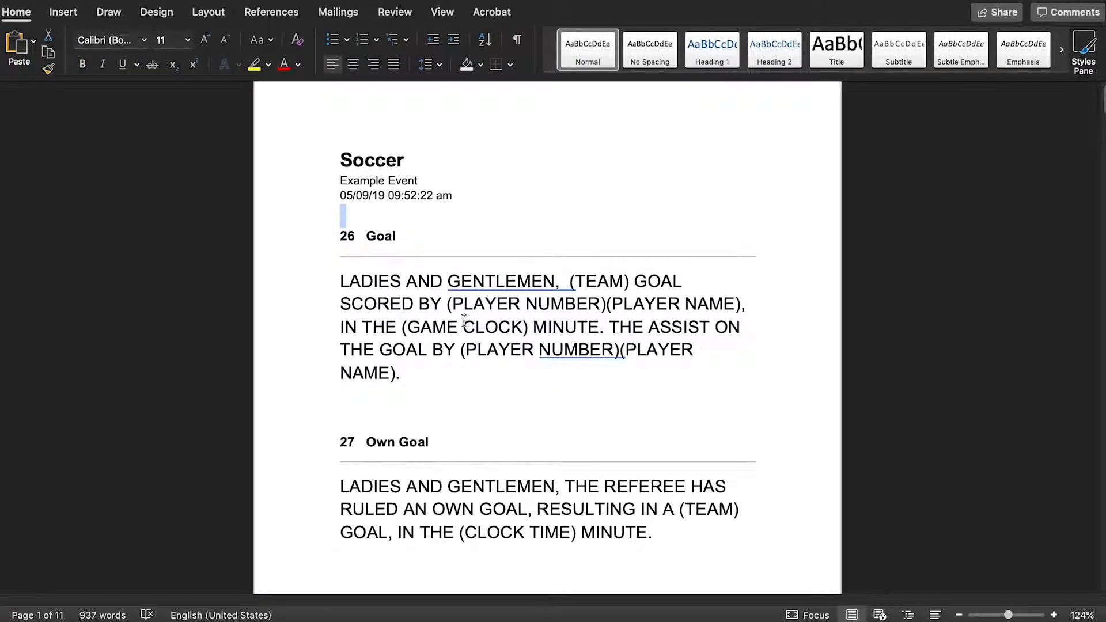
pyautogui.scroll(-6, 463, 326)
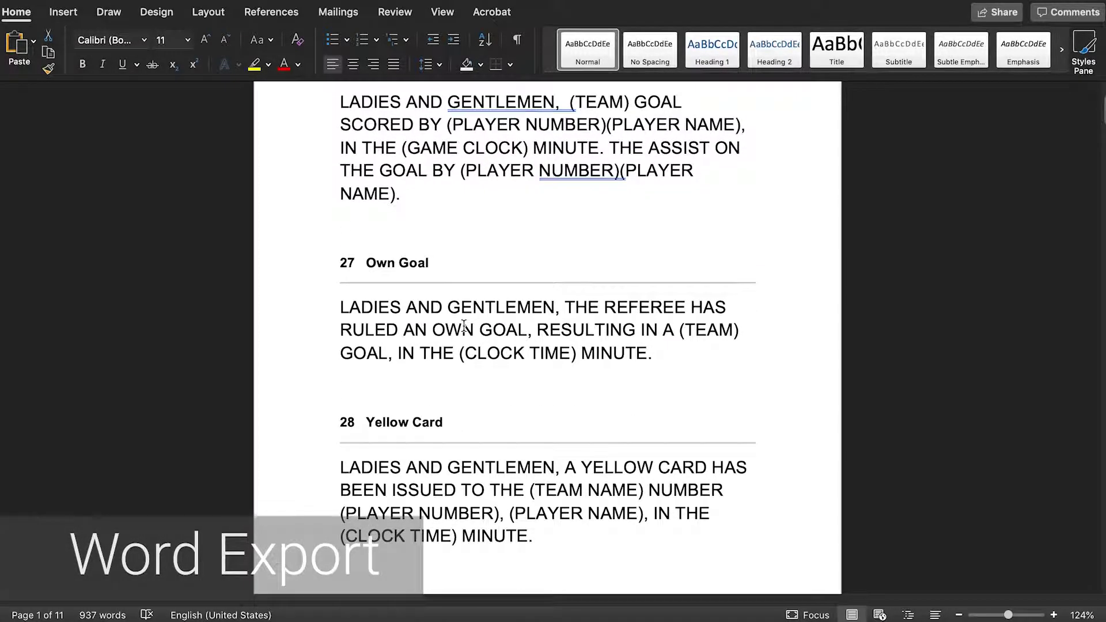
pyautogui.scroll(-10, 462, 330)
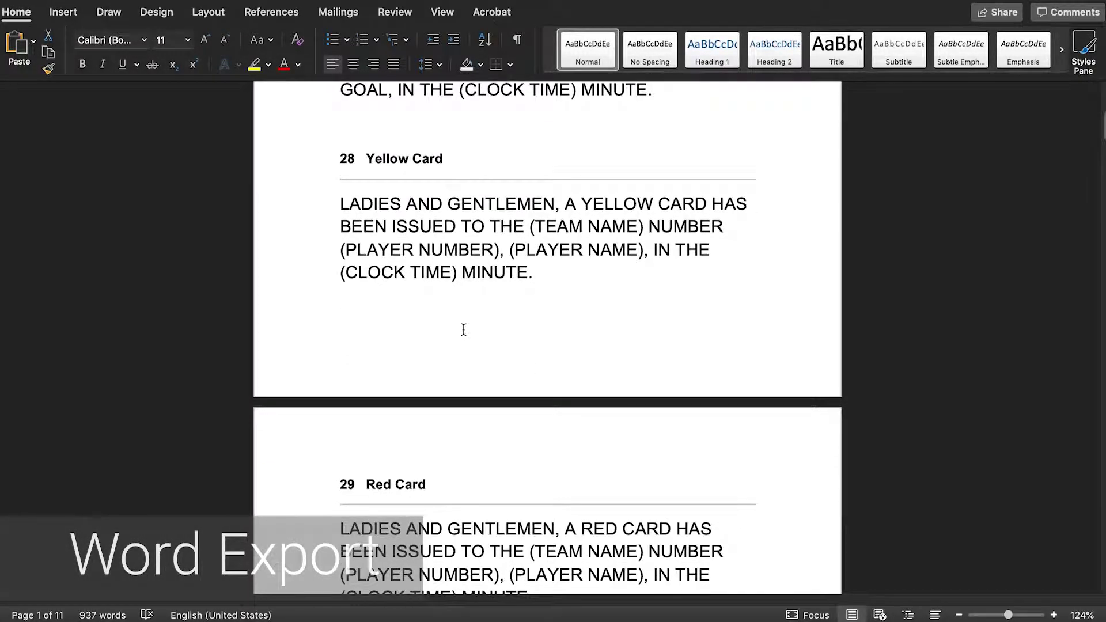
pyautogui.scroll(-7, 463, 330)
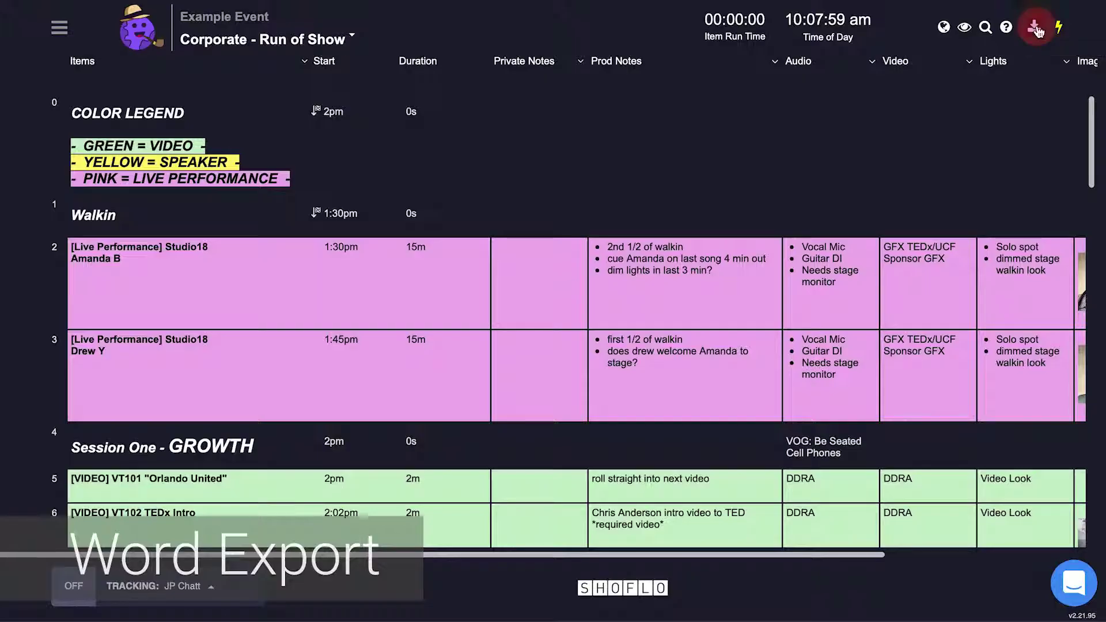
pyautogui.click(1035, 27)
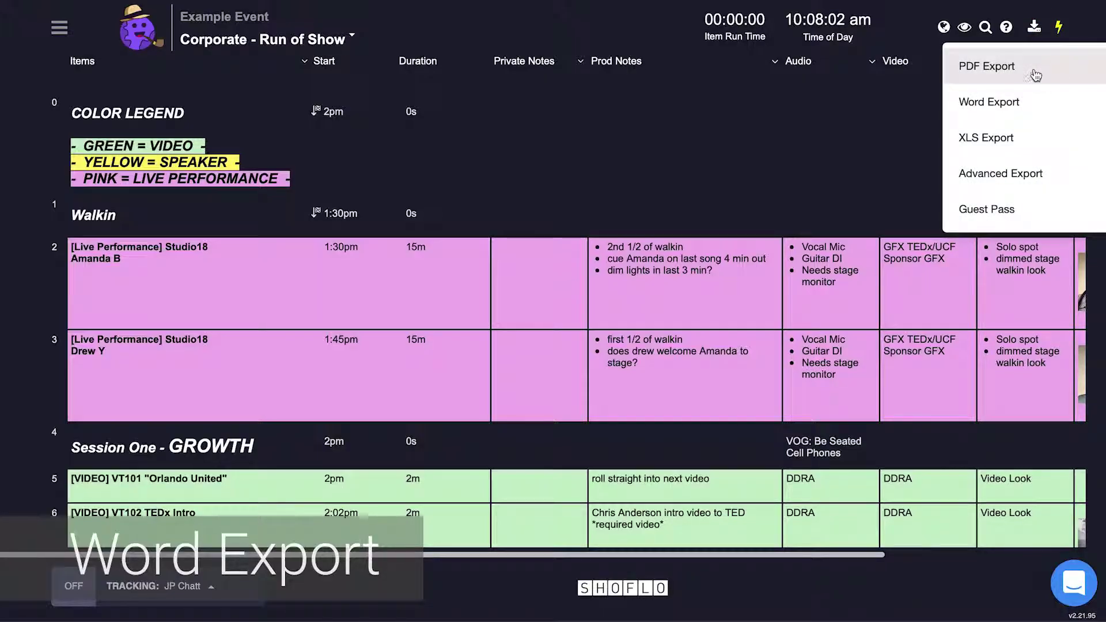
# - Choose Word Export from Shoflo's export menu for Corporate - Run of Show
pyautogui.click(1035, 108)
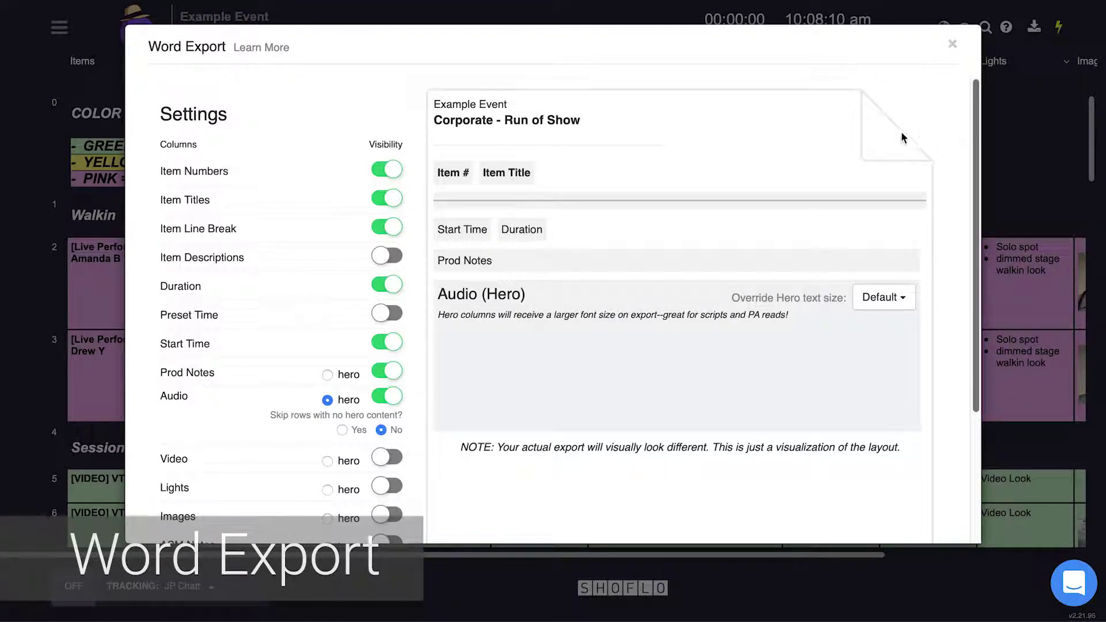
# - Set Prod Notes as the Word export hero column with X-Large text, skipping rows without hero content
pyautogui.click(327, 376)
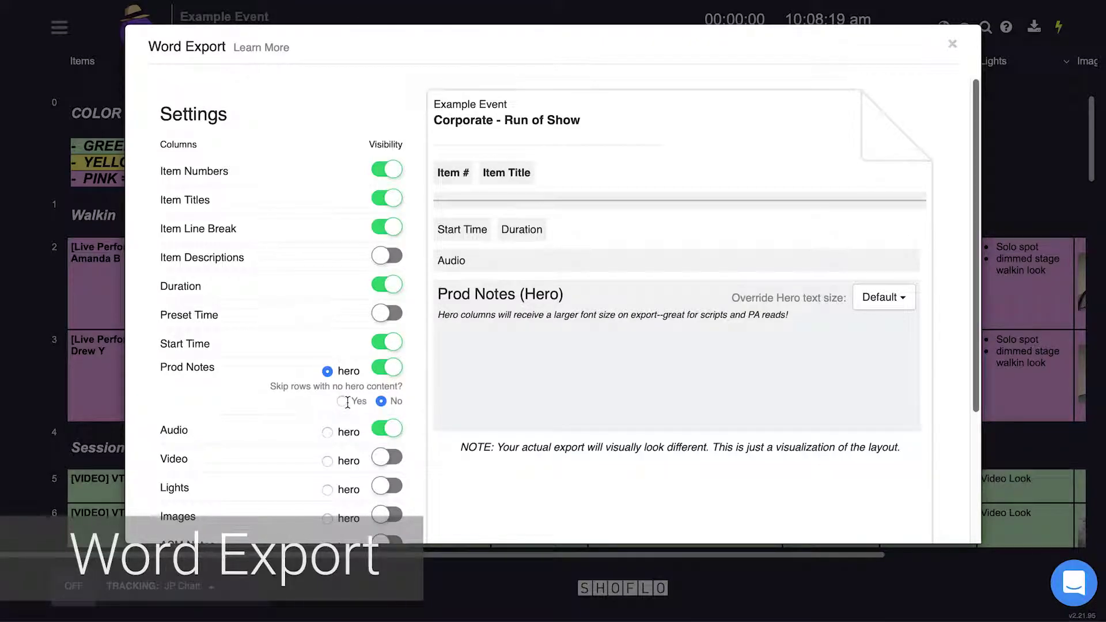
pyautogui.click(343, 402)
pyautogui.click(904, 300)
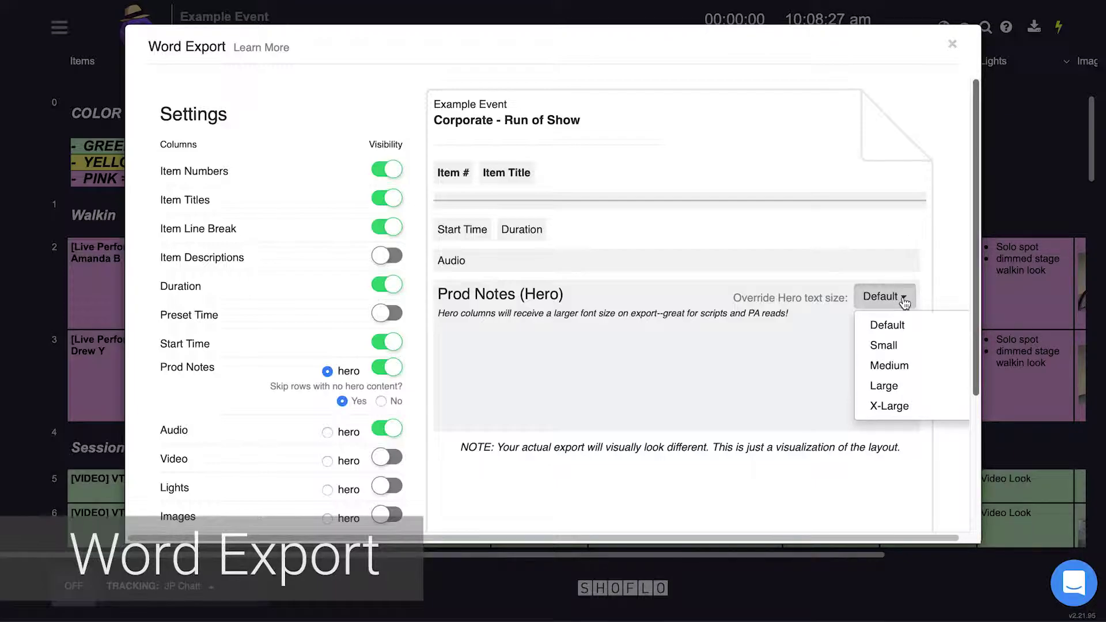
pyautogui.click(888, 407)
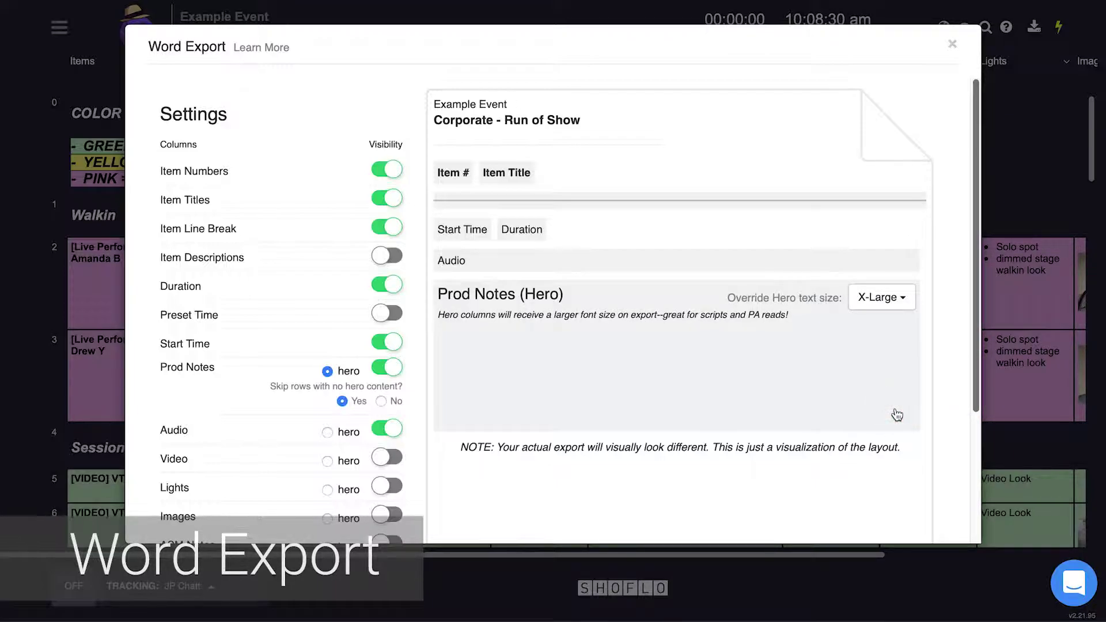
pyautogui.scroll(-2, 444, 378)
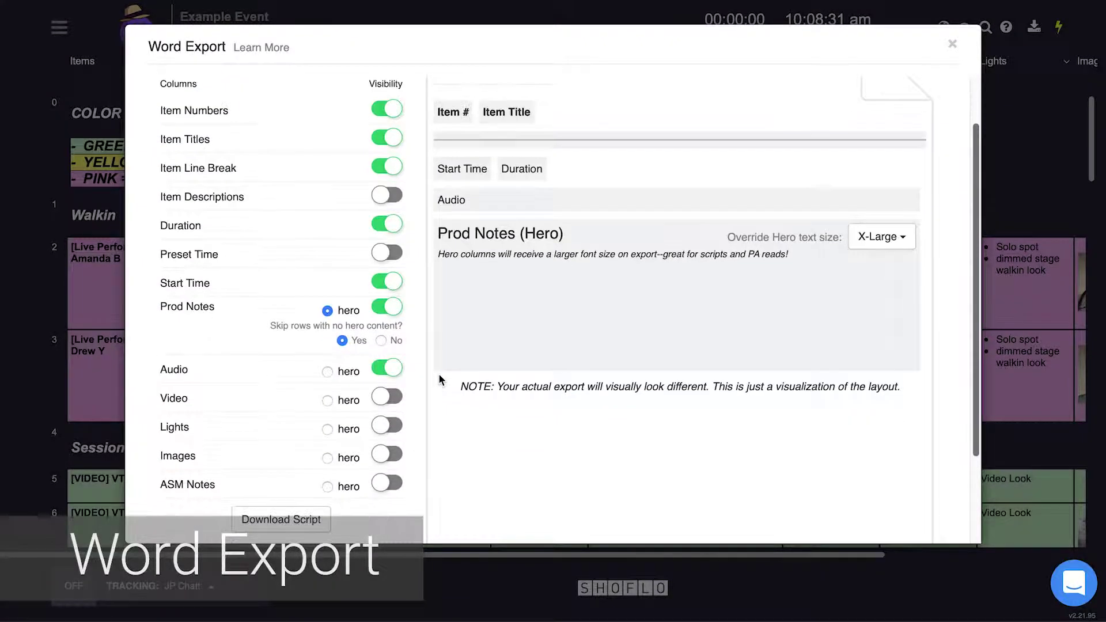
pyautogui.scroll(-3, 434, 377)
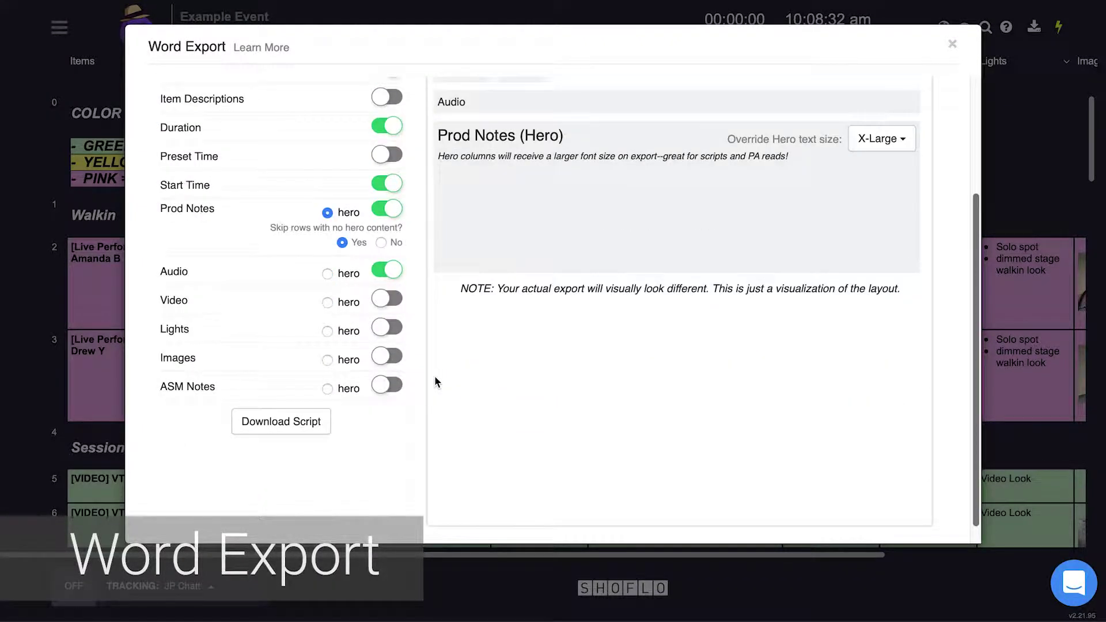
# - Download the Word script with these hero settings, then return to the Example Event dashboard
pyautogui.click(282, 423)
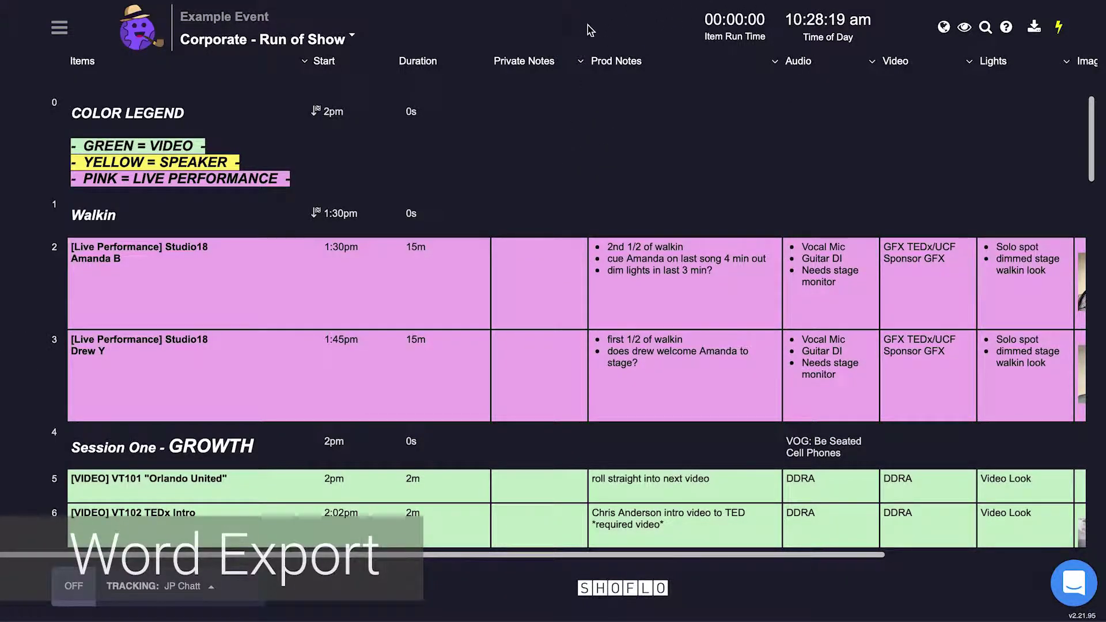
pyautogui.click(221, 22)
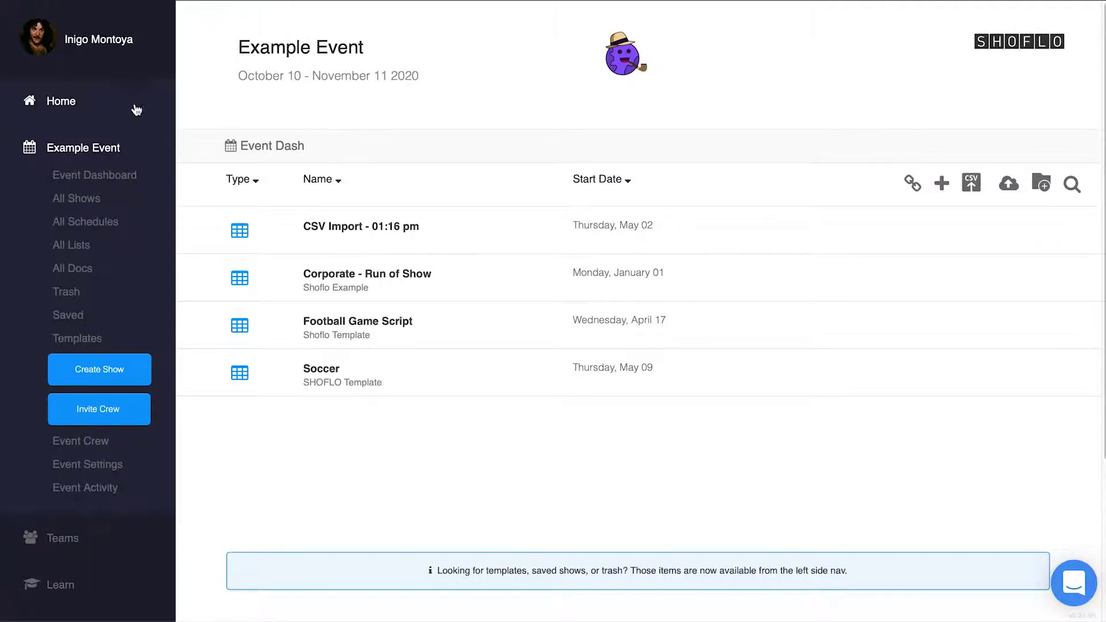
# - Open the Help Center's Getting Started collection listing 23 tutorial articles
pyautogui.click(57, 586)
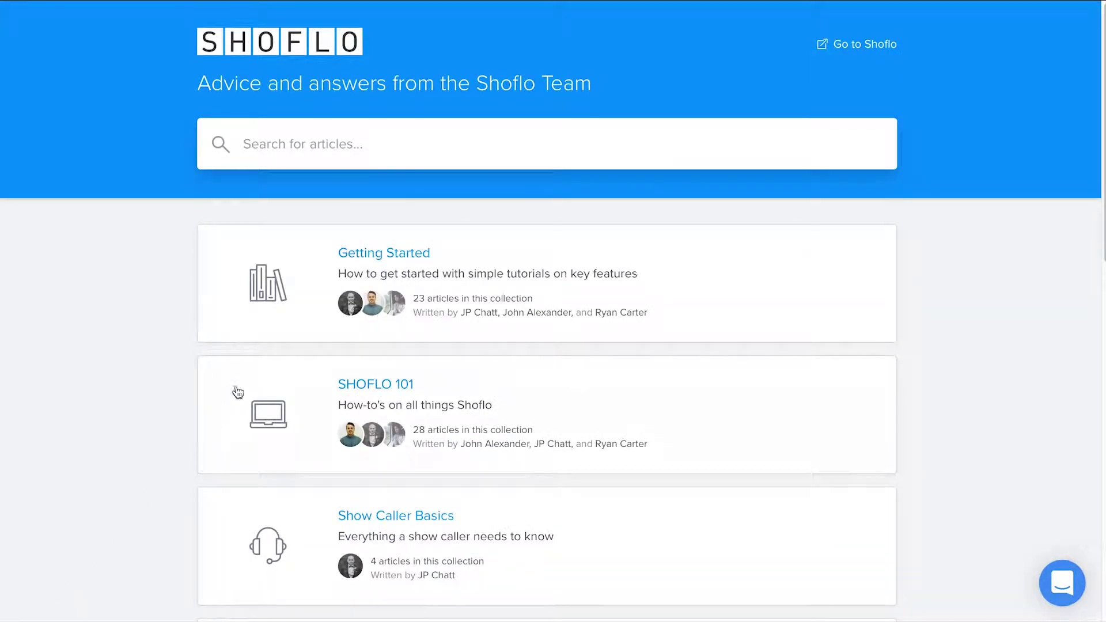
pyautogui.click(352, 275)
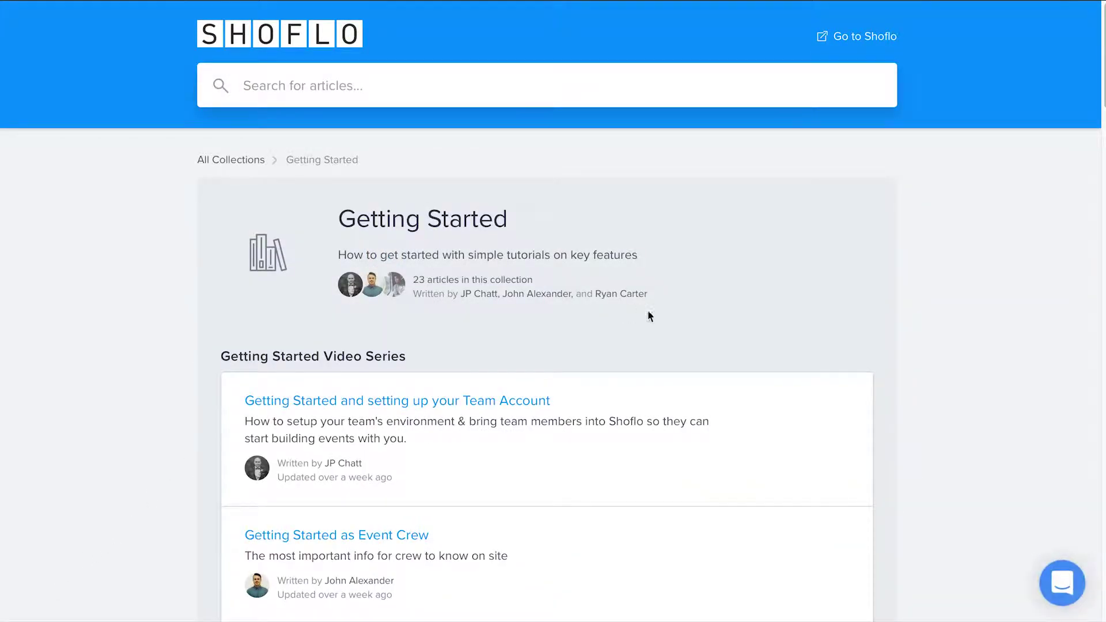